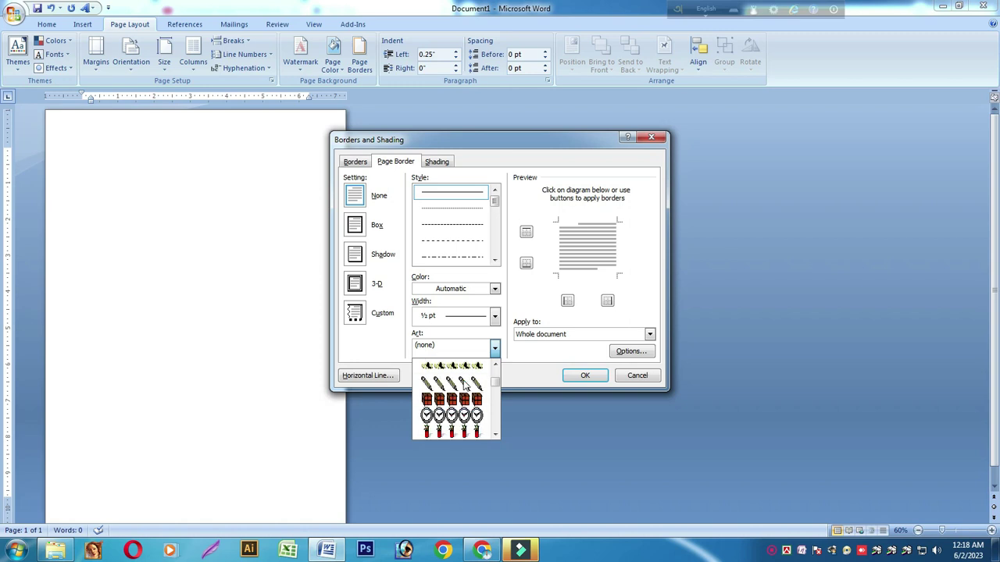
{"action": "scroll", "coordinate": [463, 384], "scroll_direction": "down", "scroll_amount": 6}
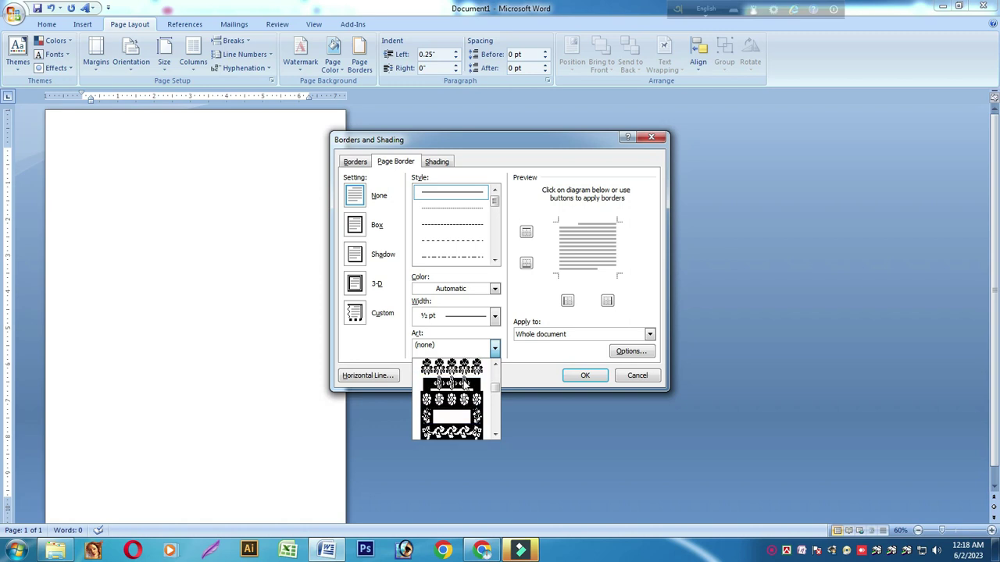
Add a vine-art page border, 17 pt wide and coloured orange, around the whole page
{"action": "left_click", "coordinate": [447, 434]}
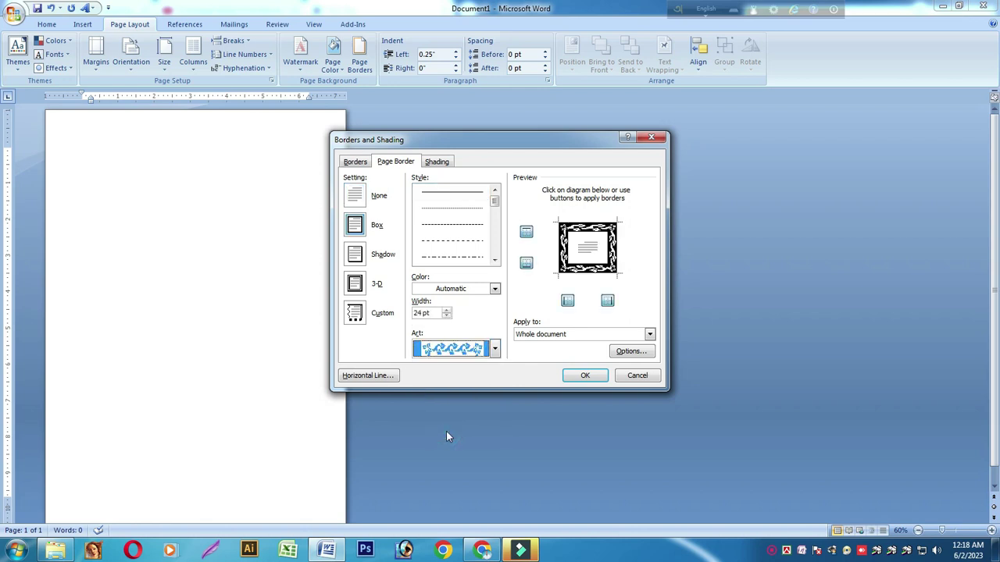
{"action": "left_click", "coordinate": [446, 315]}
{"action": "left_click", "coordinate": [446, 316]}
{"action": "left_click", "coordinate": [446, 316]}
{"action": "left_click", "coordinate": [446, 316]}
{"action": "left_click", "coordinate": [446, 317]}
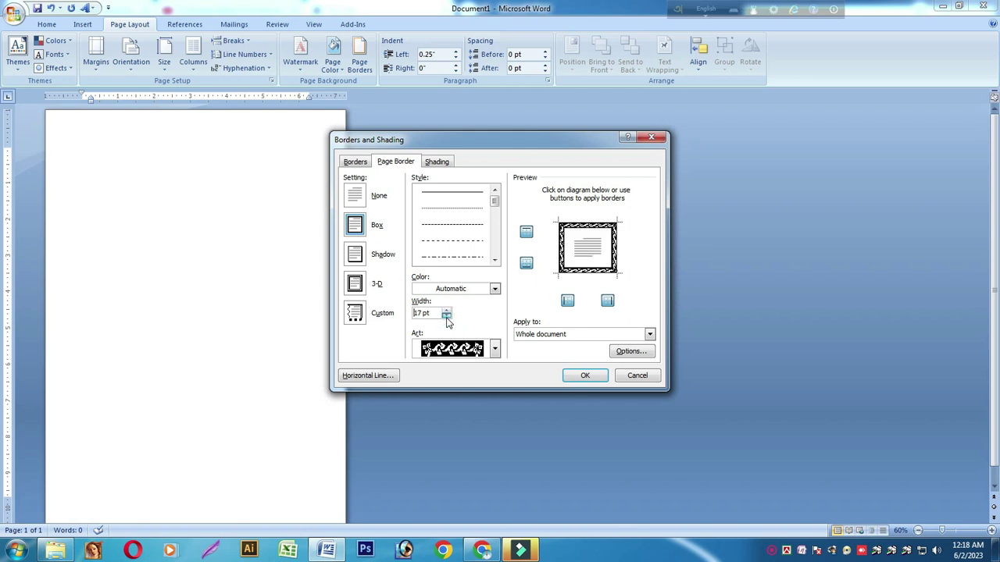
{"action": "left_click", "coordinate": [494, 289]}
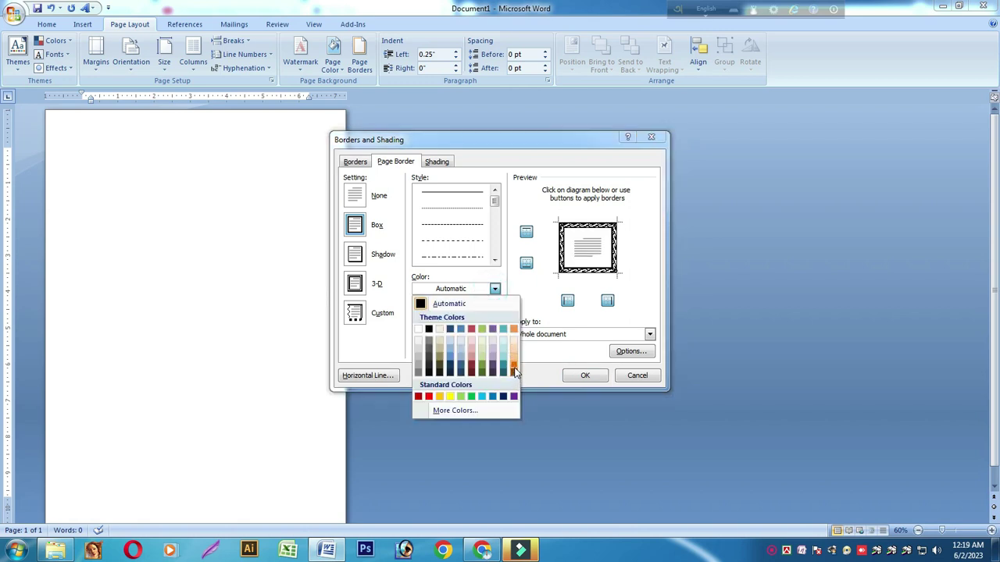
{"action": "left_click", "coordinate": [514, 368]}
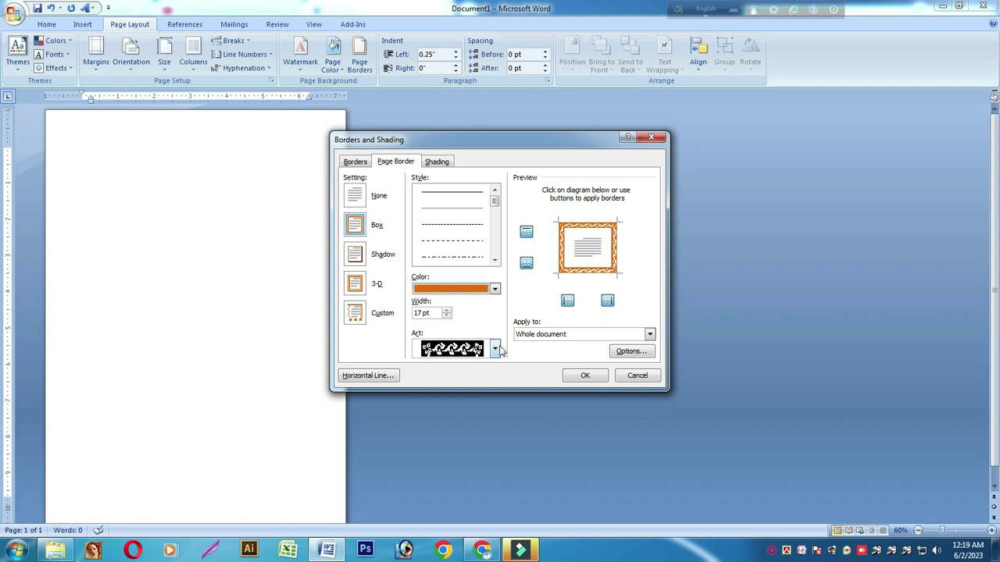
{"action": "left_click", "coordinate": [574, 376]}
{"action": "scroll", "coordinate": [198, 239], "scroll_direction": "down", "scroll_amount": 2}
{"action": "scroll", "coordinate": [199, 235], "scroll_direction": "up", "scroll_amount": 3}
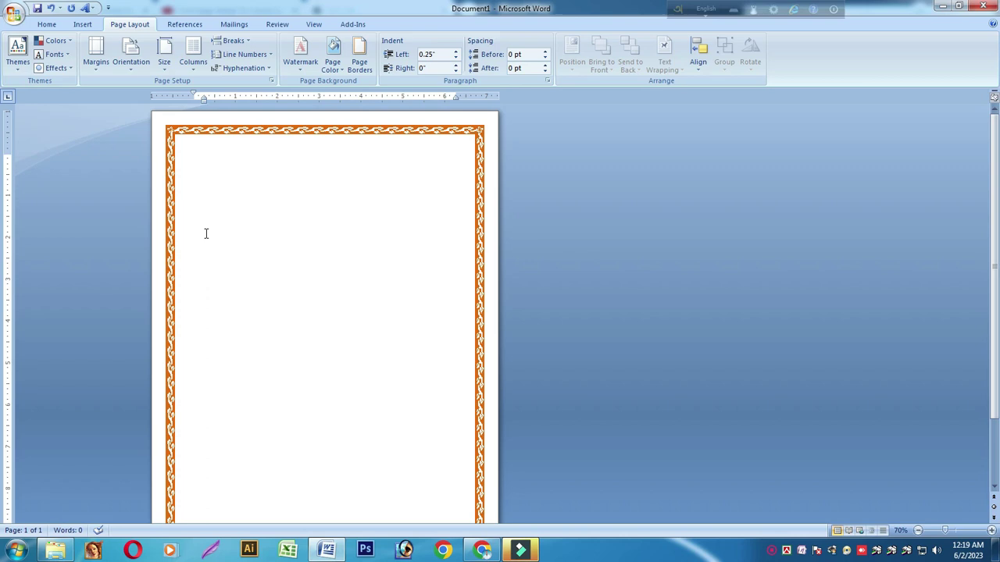
Type 'Genius It Institute' on the first line and centre it
{"action": "scroll", "coordinate": [206, 233], "scroll_direction": "up", "scroll_amount": 1}
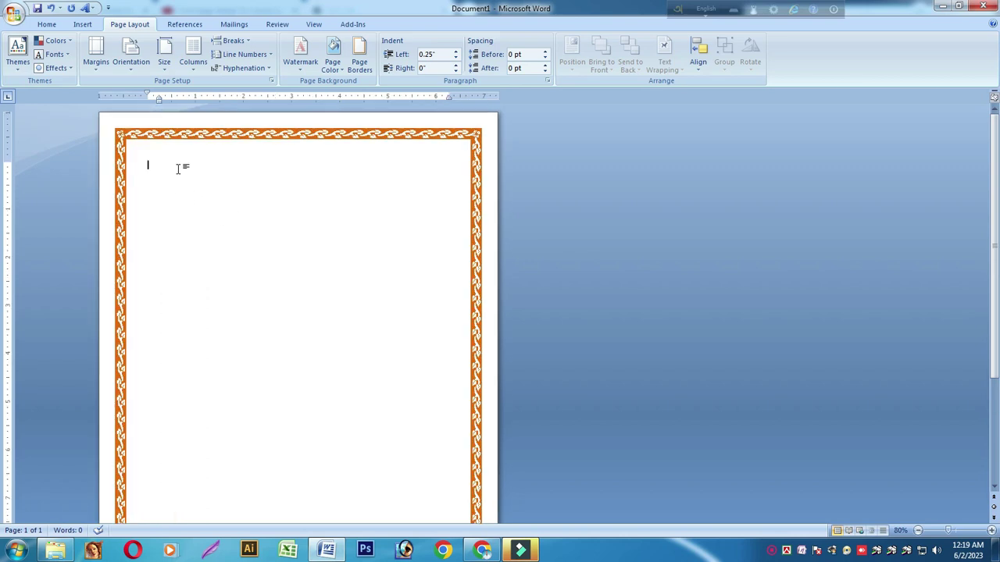
{"action": "type", "text": "Genius It Institute"}
{"action": "triple_click", "coordinate": [201, 170]}
{"action": "left_click", "coordinate": [46, 25]}
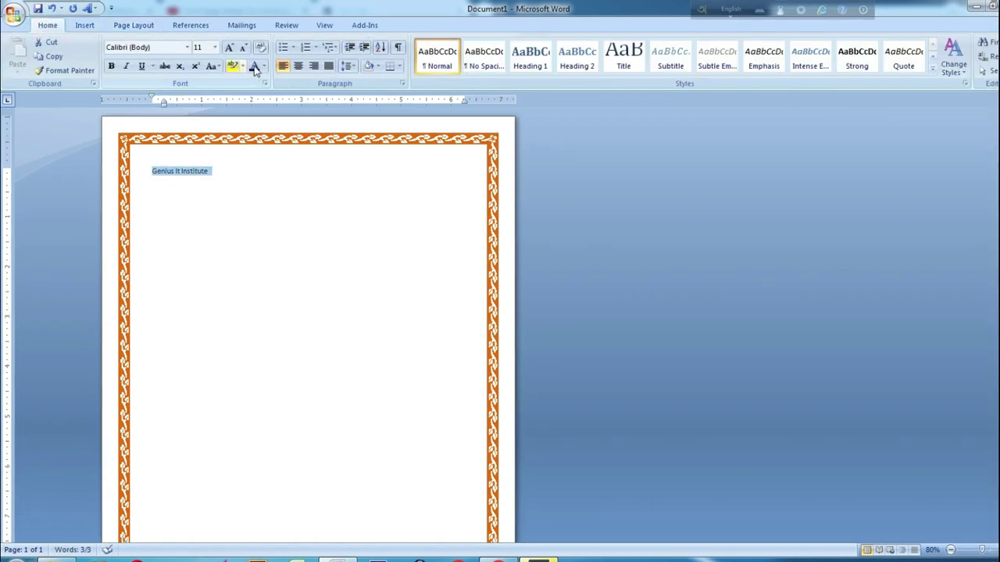
{"action": "left_click", "coordinate": [297, 66]}
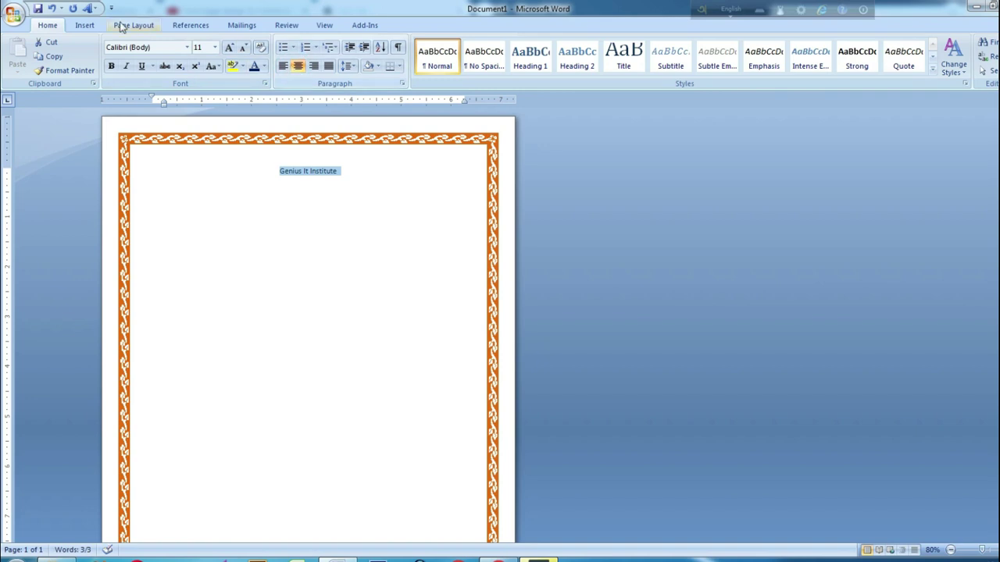
{"action": "left_click", "coordinate": [85, 25]}
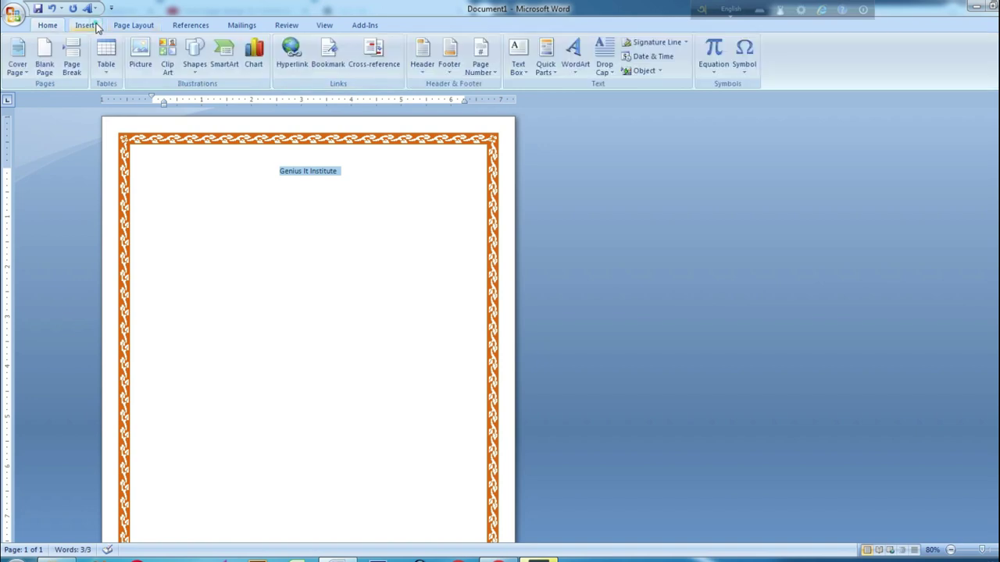
Make 'Genius It Institute' arched WordArt, stretched to about 3.1" by 4.96", and centre it
{"action": "left_click", "coordinate": [575, 70]}
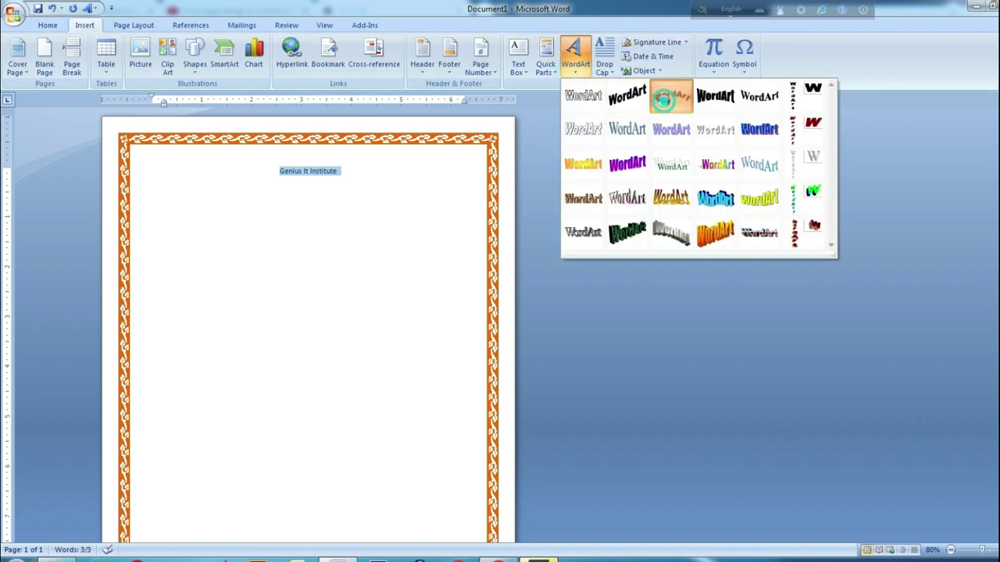
{"action": "left_click", "coordinate": [664, 101]}
{"action": "left_click", "coordinate": [599, 390]}
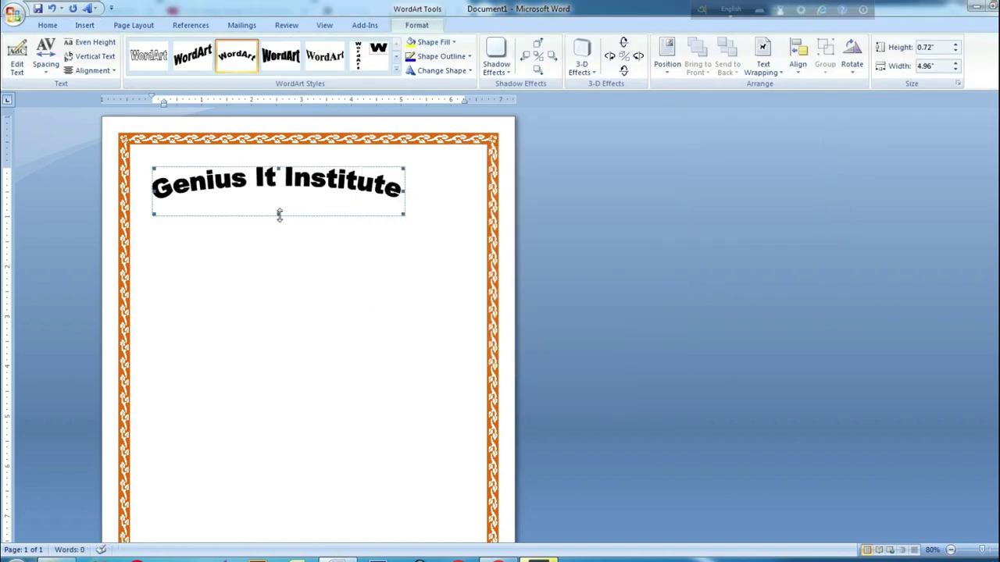
{"action": "left_click_drag", "start_coordinate": [276, 214], "coordinate": [288, 338]}
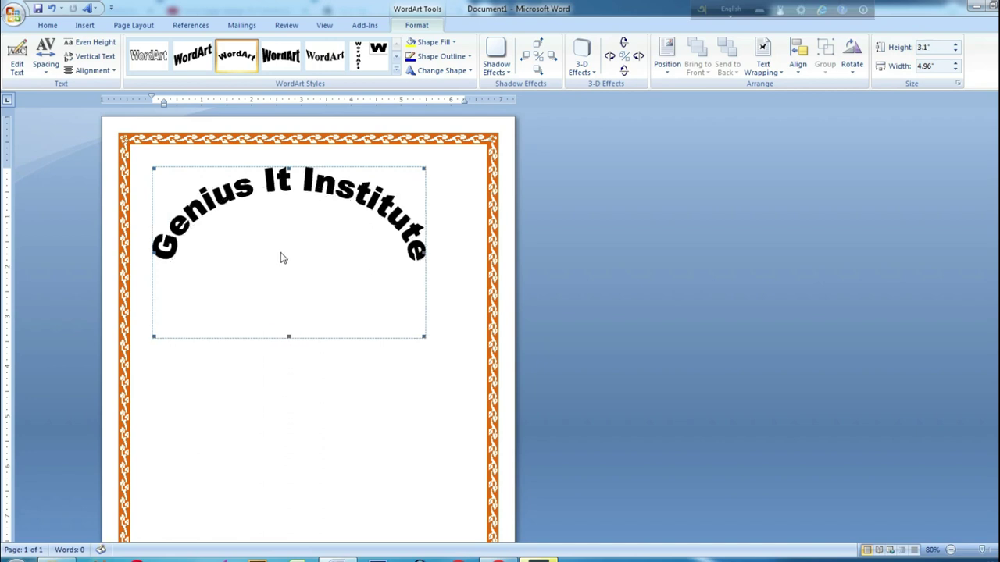
{"action": "left_click", "coordinate": [50, 26]}
{"action": "left_click", "coordinate": [297, 65]}
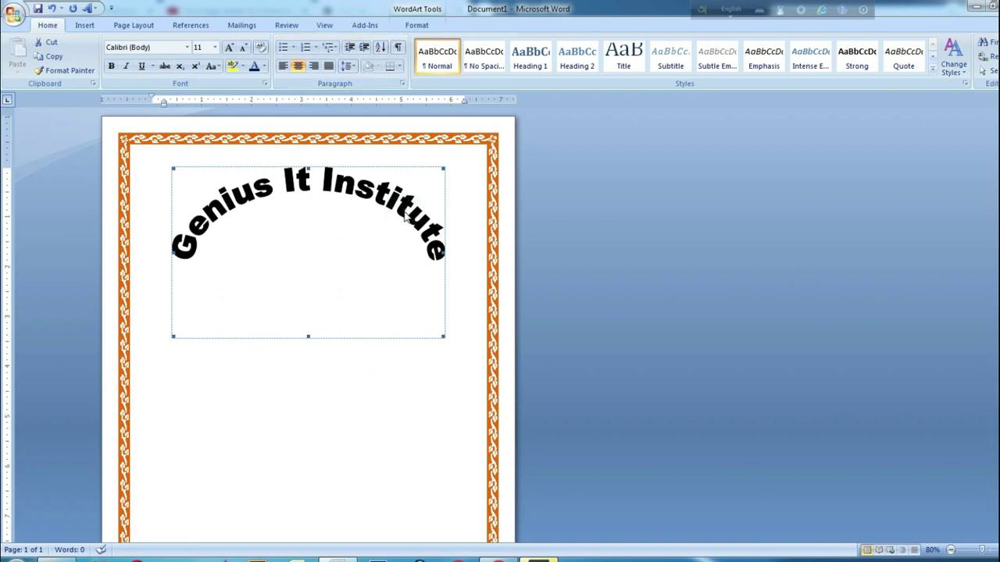
{"action": "left_click", "coordinate": [415, 26]}
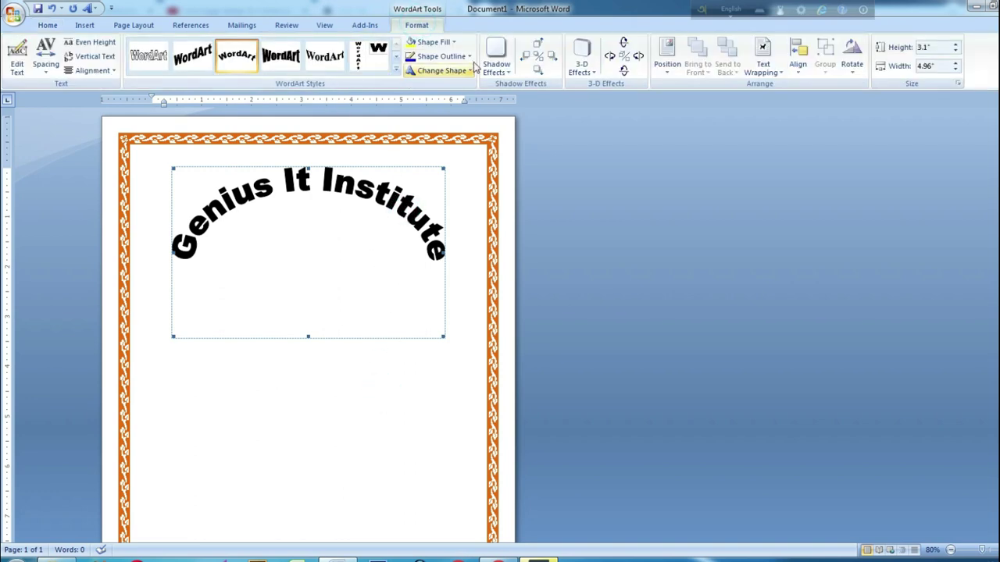
Fill the arched title with dark blue and open its Edit WordArt Text window
{"action": "left_click", "coordinate": [452, 42]}
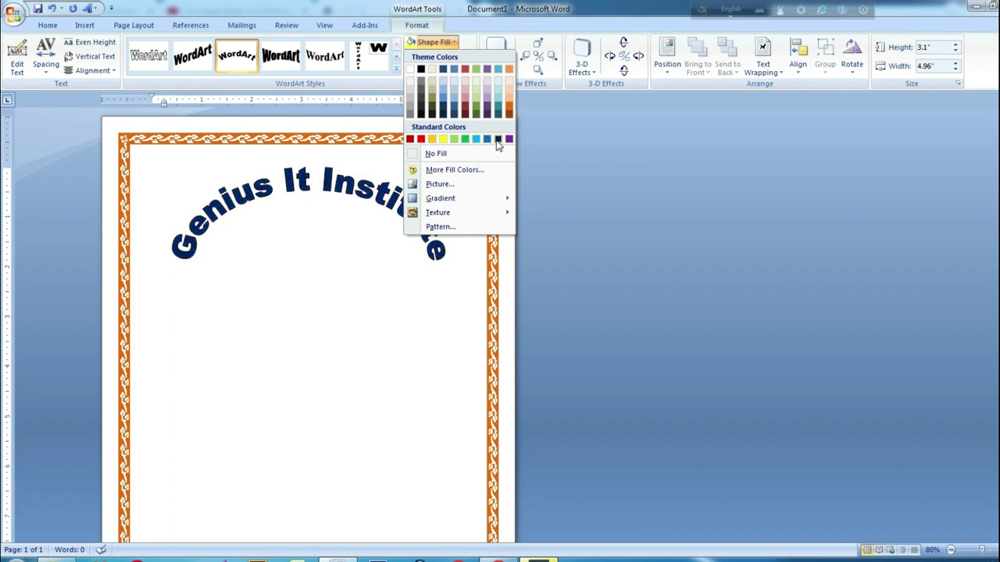
{"action": "left_click", "coordinate": [498, 139]}
{"action": "left_click", "coordinate": [275, 189]}
{"action": "left_click", "coordinate": [16, 59]}
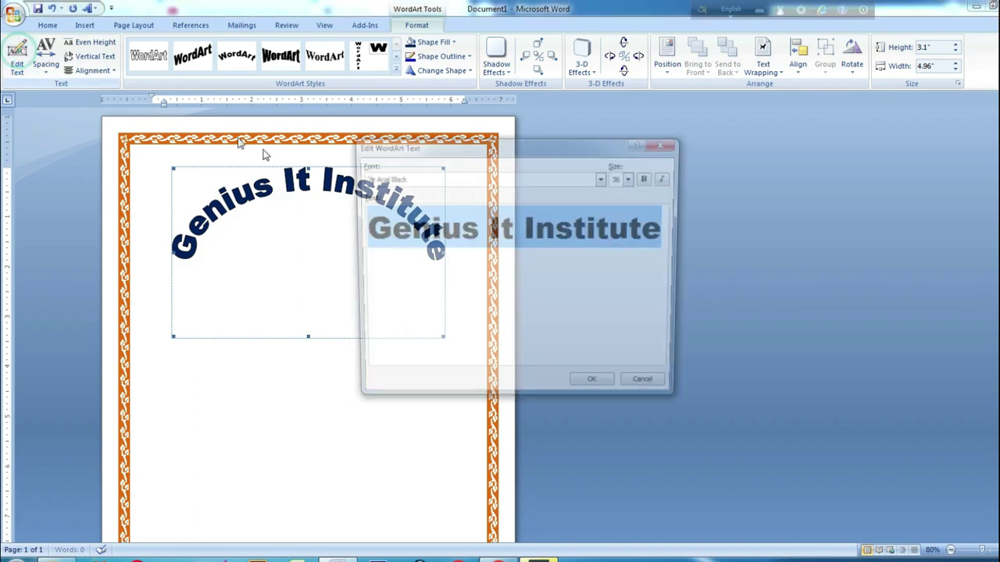
Set the WordArt title's font to Times New Roman, keeping 36 pt
{"action": "left_click", "coordinate": [561, 182]}
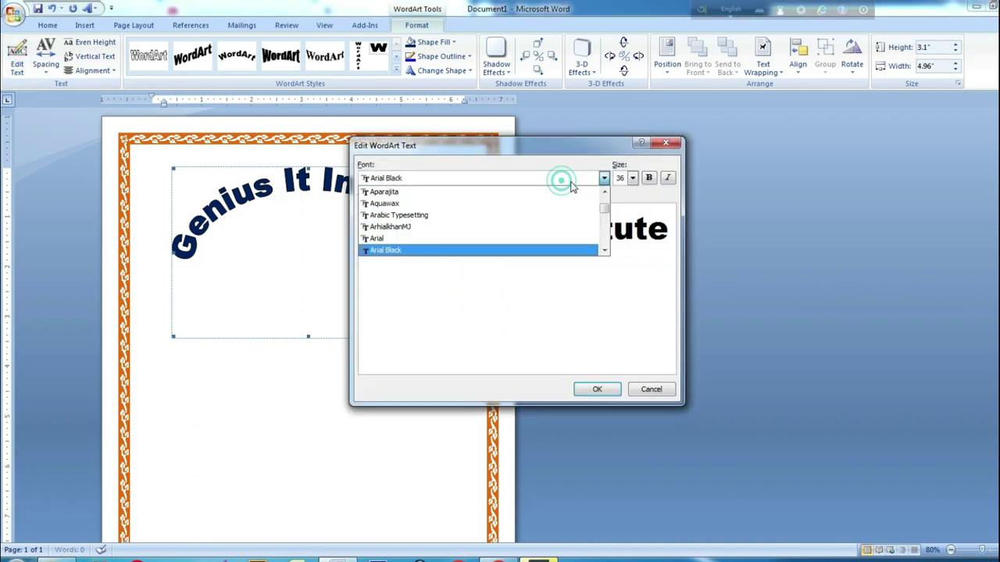
{"action": "mouse_move", "coordinate": [608, 210]}
{"action": "left_mouse_down"}
{"action": "mouse_move", "coordinate": [607, 252]}
{"action": "mouse_move", "coordinate": [607, 228]}
{"action": "left_mouse_up"}
{"action": "left_click", "coordinate": [605, 250]}
{"action": "left_click", "coordinate": [605, 250]}
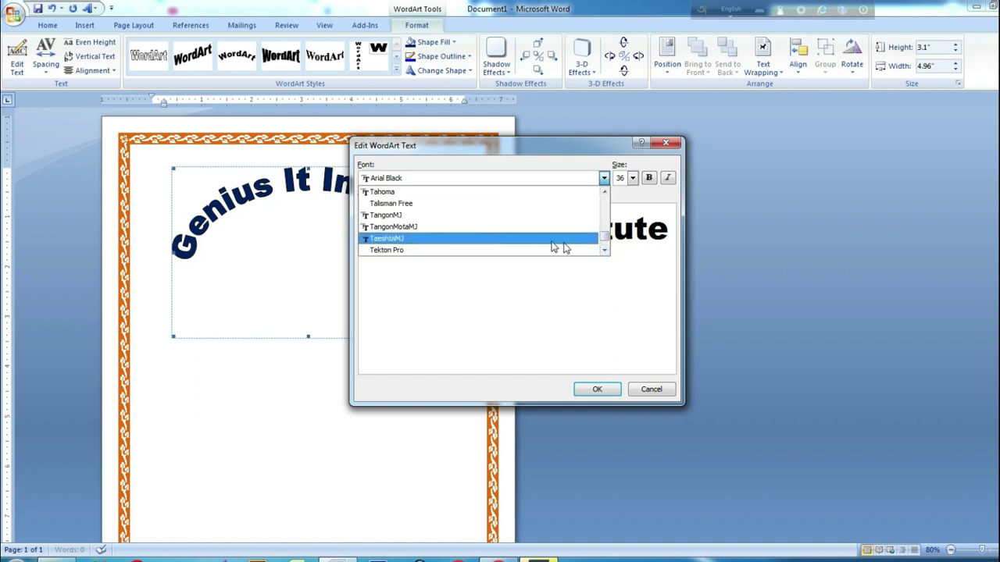
{"action": "left_click", "coordinate": [605, 250]}
{"action": "left_click", "coordinate": [605, 250]}
{"action": "left_click", "coordinate": [604, 250]}
{"action": "left_click", "coordinate": [605, 250]}
{"action": "left_click", "coordinate": [604, 250]}
{"action": "left_click", "coordinate": [604, 250]}
{"action": "left_click", "coordinate": [605, 250]}
{"action": "left_click", "coordinate": [605, 250]}
{"action": "left_click", "coordinate": [605, 250]}
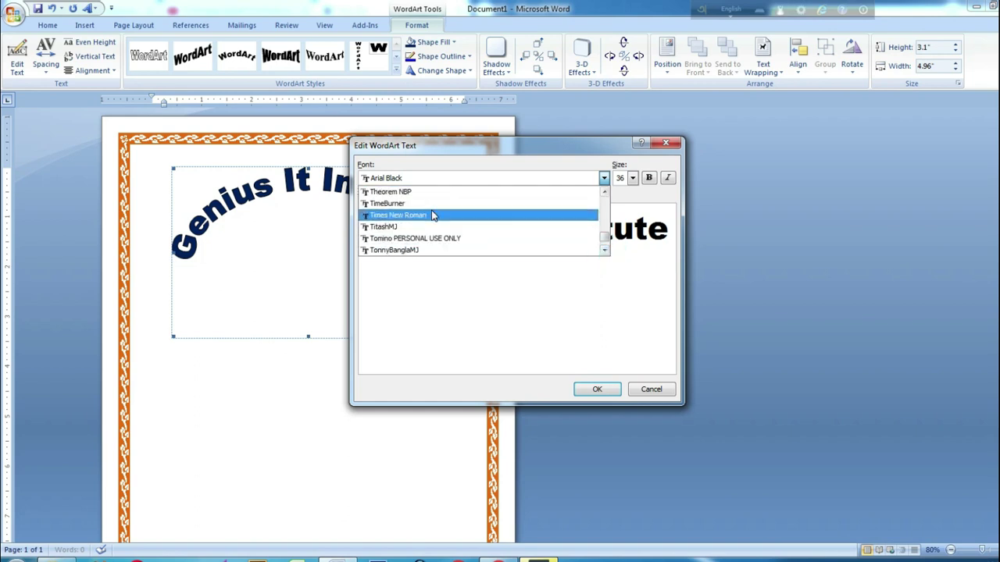
{"action": "left_click", "coordinate": [566, 214]}
{"action": "left_click", "coordinate": [598, 388]}
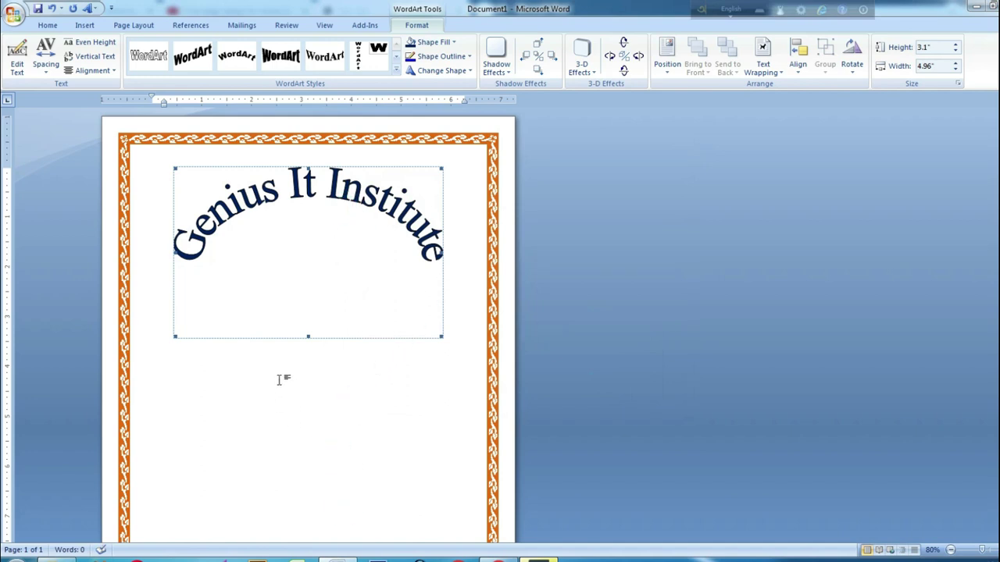
Enlarge the arched title to 3.62" high by 5.67" wide, then deselect it
{"action": "scroll", "coordinate": [279, 379], "scroll_direction": "down", "scroll_amount": 2}
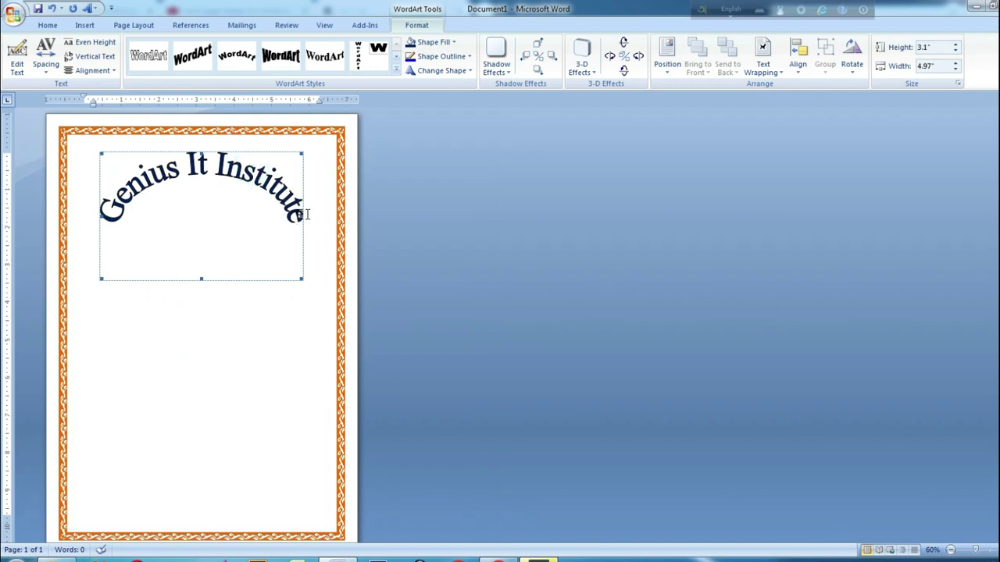
{"action": "left_click_drag", "start_coordinate": [301, 217], "coordinate": [328, 217]}
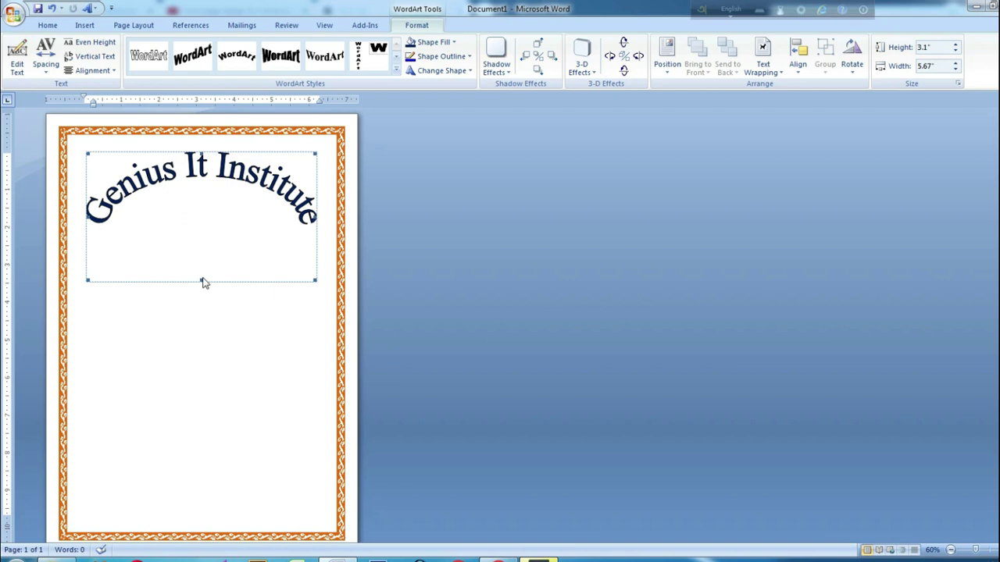
{"action": "left_click_drag", "start_coordinate": [201, 280], "coordinate": [201, 301]}
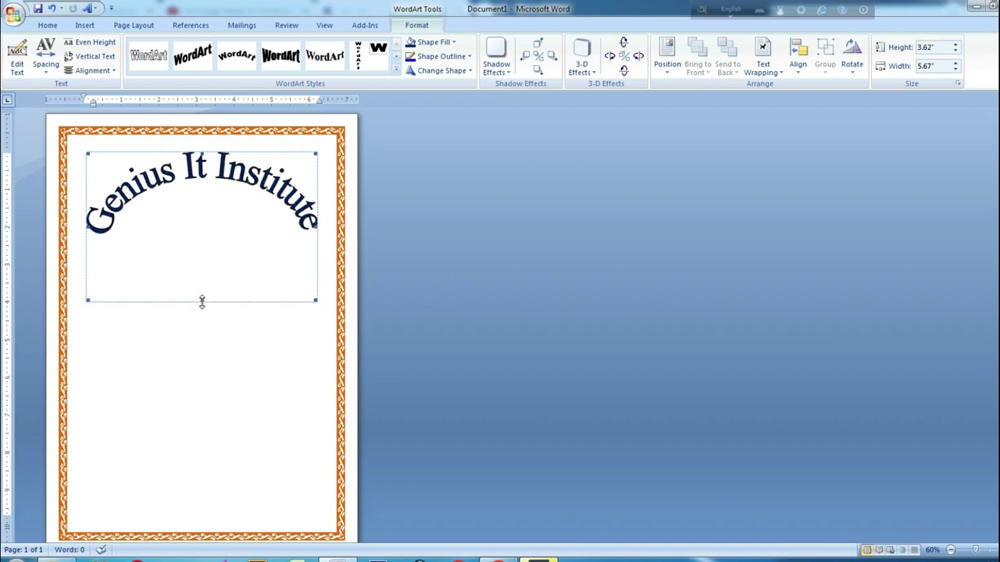
{"action": "left_click", "coordinate": [220, 337]}
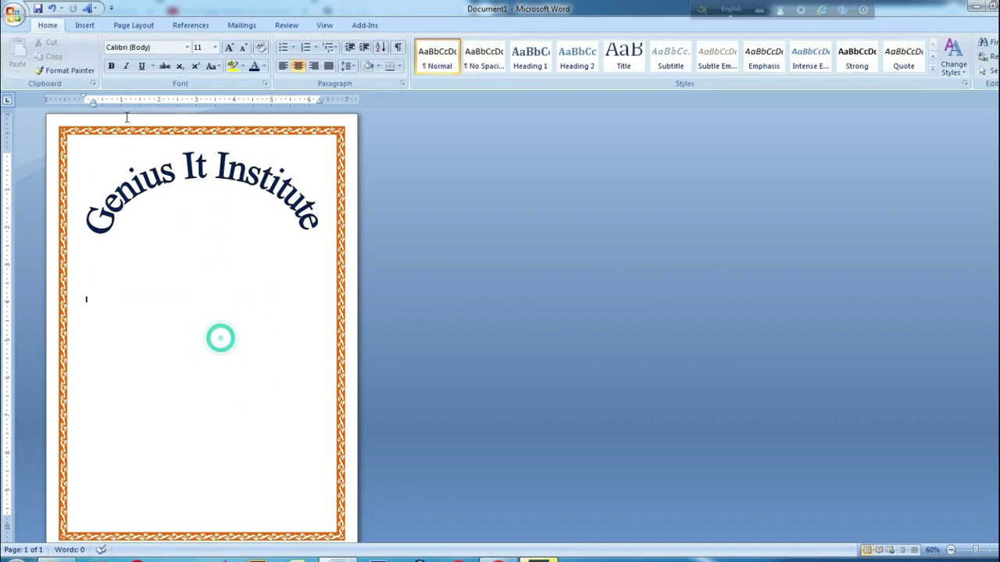
{"action": "left_click", "coordinate": [85, 25]}
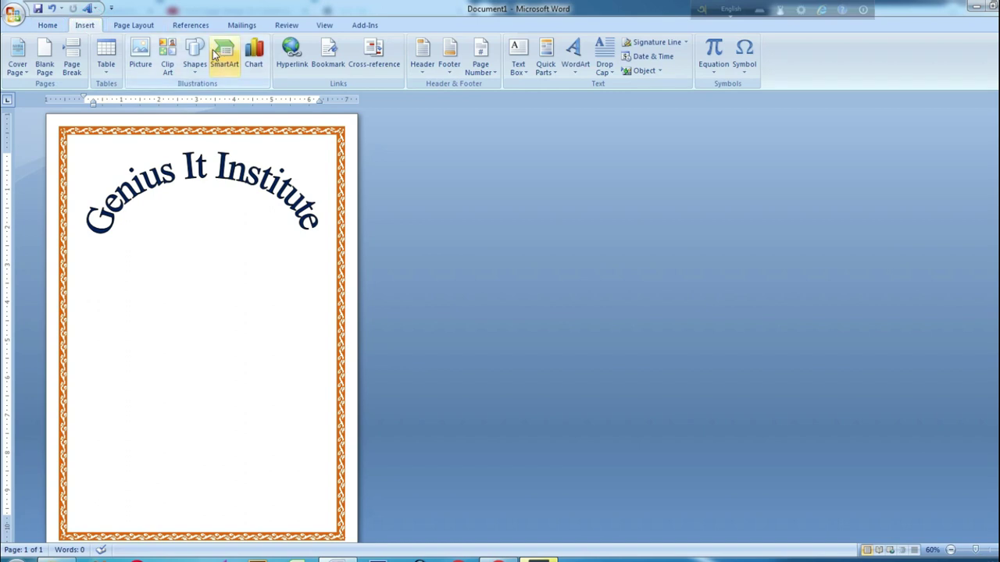
Insert the nyttibd.com_geniusit picture from Institute (G:) > Logo of Genius Group
{"action": "left_click", "coordinate": [137, 51]}
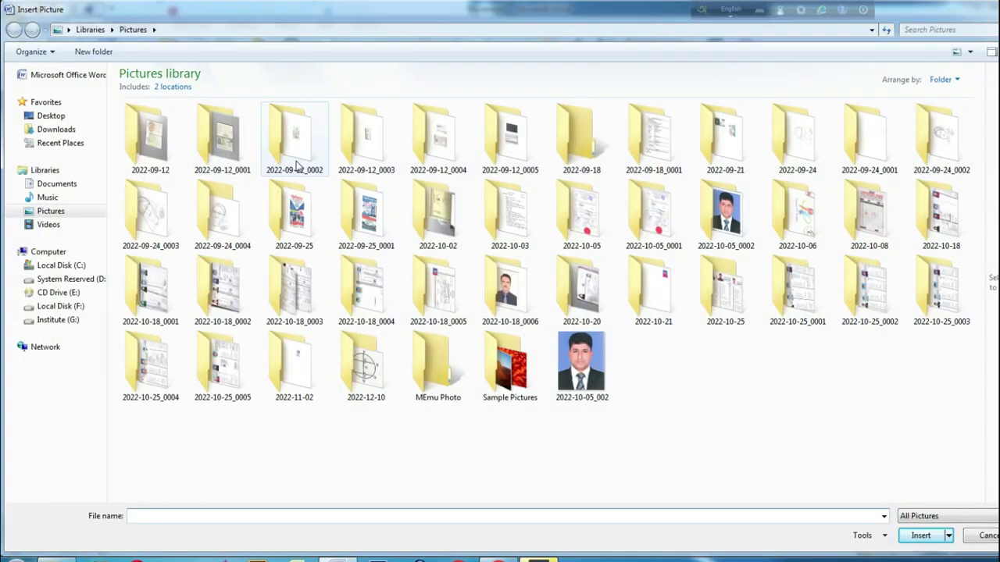
{"action": "left_click", "coordinate": [82, 322]}
{"action": "double_click", "coordinate": [438, 106]}
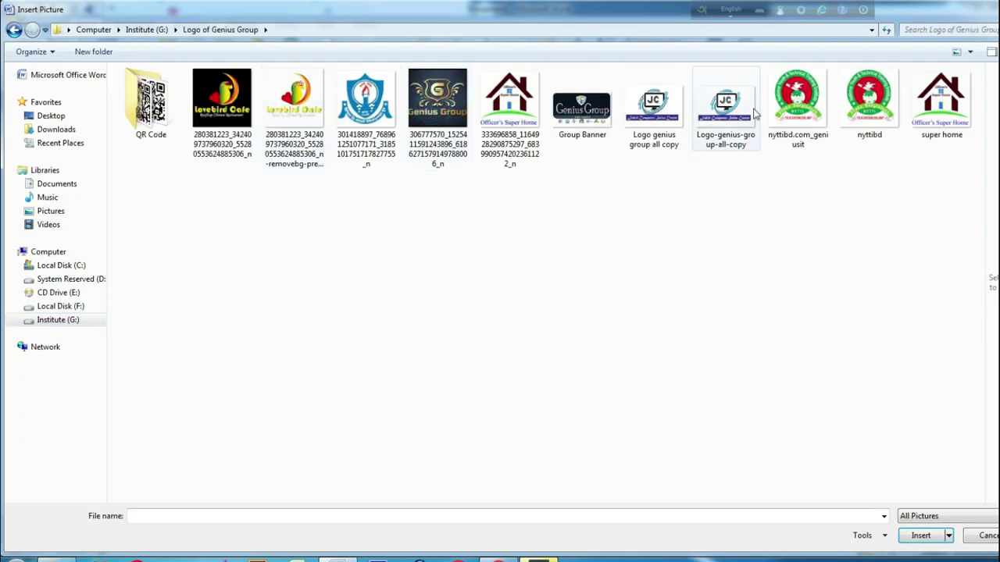
{"action": "left_click", "coordinate": [801, 102]}
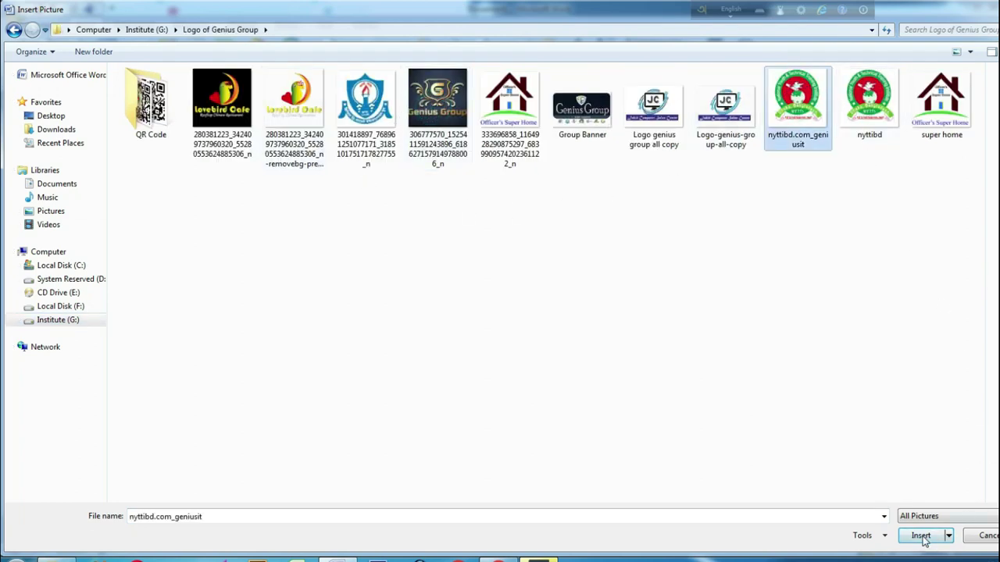
{"action": "left_click", "coordinate": [921, 535]}
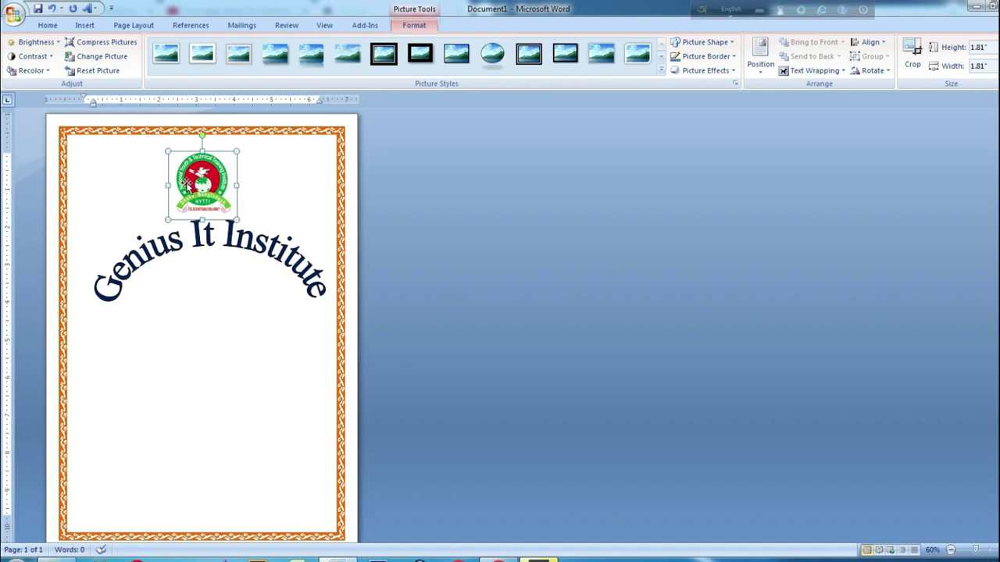
Set the logo to In Front of Text and position it centred under the title arch
{"action": "left_click", "coordinate": [838, 70]}
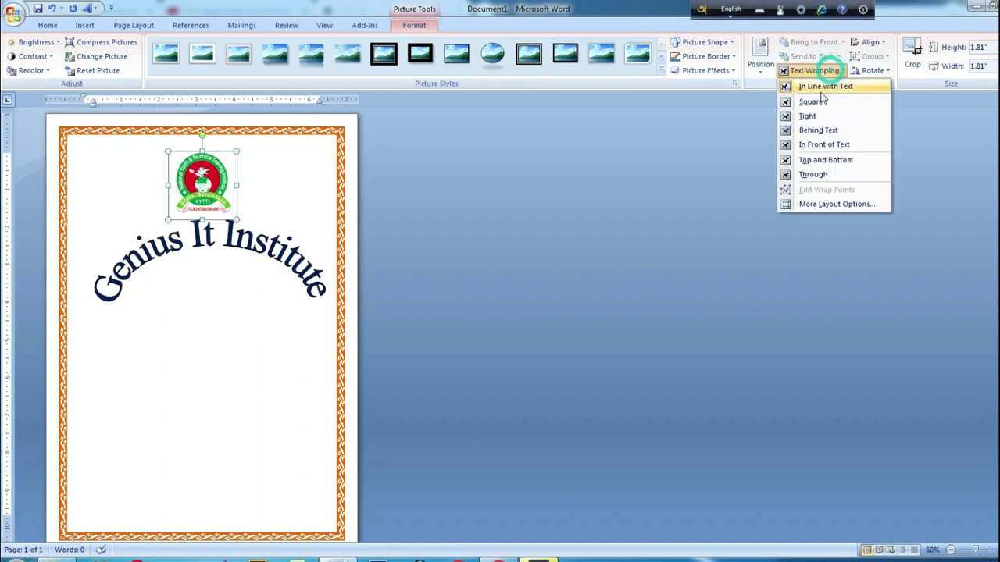
{"action": "left_click", "coordinate": [821, 143]}
{"action": "left_click_drag", "start_coordinate": [204, 194], "coordinate": [200, 285]}
{"action": "left_click", "coordinate": [282, 279]}
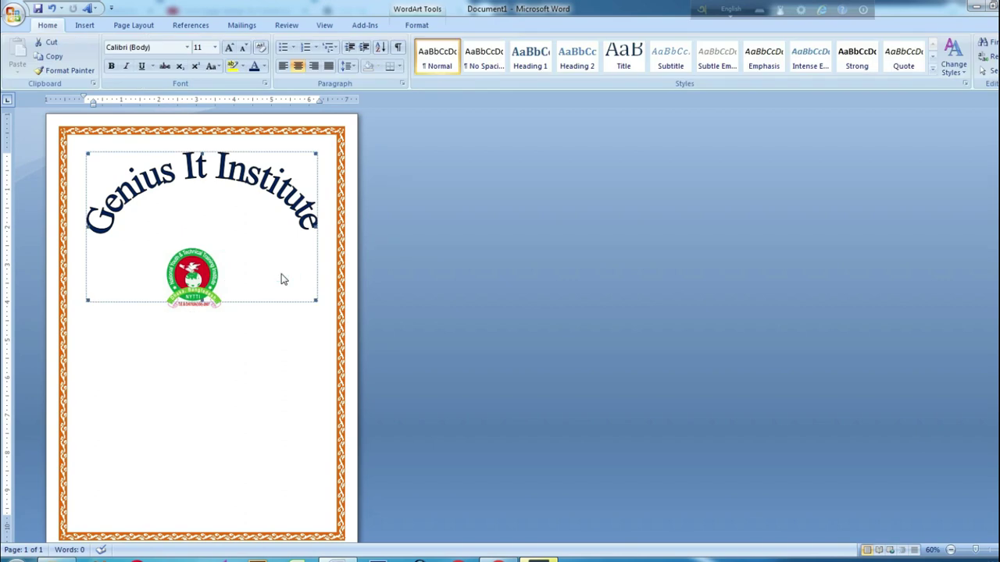
{"action": "left_click", "coordinate": [191, 278]}
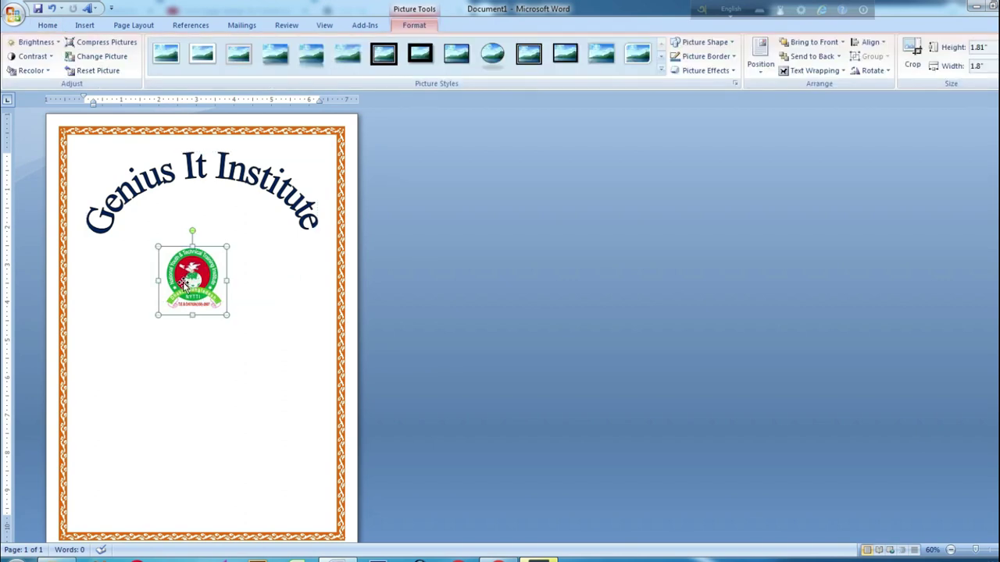
{"action": "left_click_drag", "start_coordinate": [182, 281], "coordinate": [182, 322]}
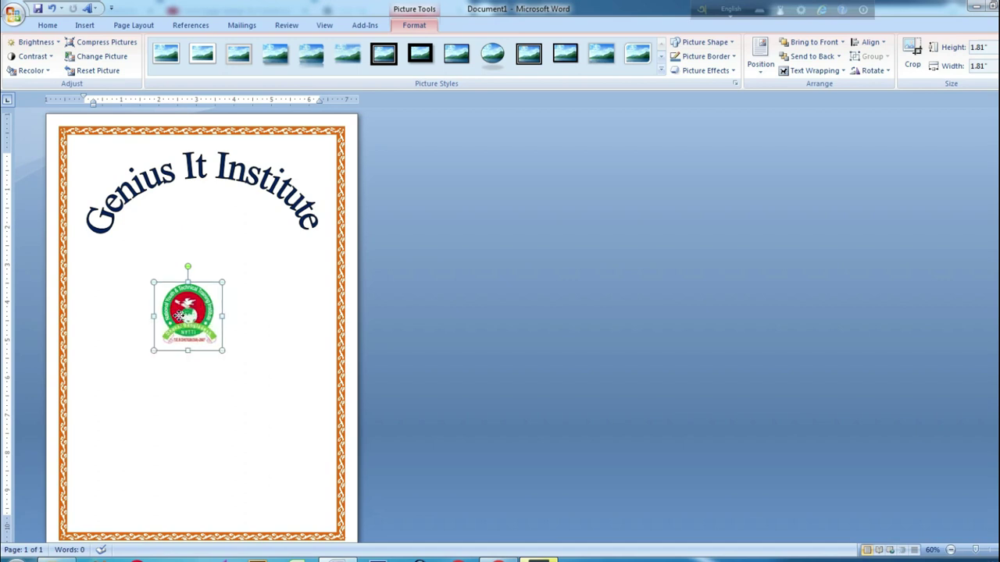
{"action": "left_click", "coordinate": [197, 230]}
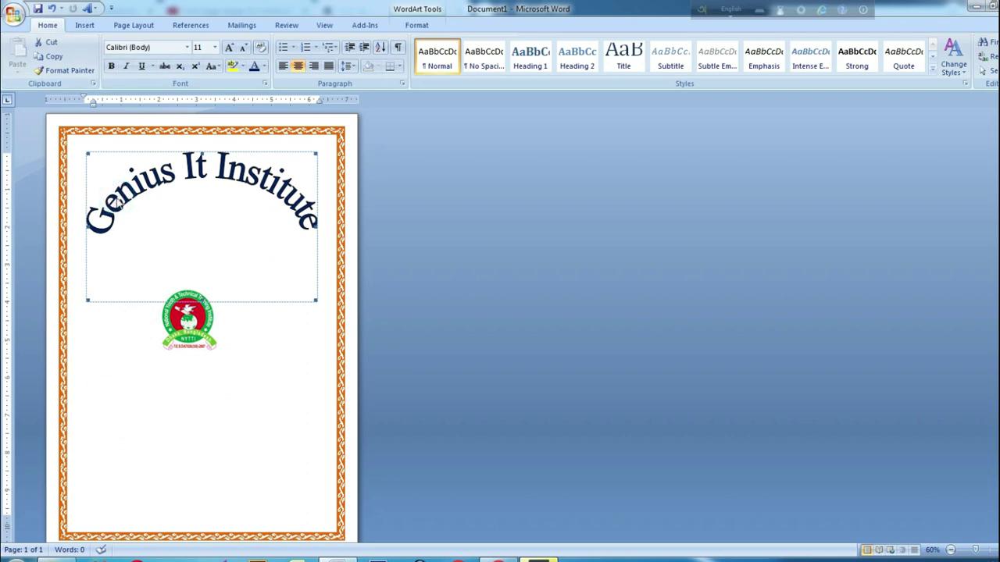
{"action": "left_click", "coordinate": [206, 319]}
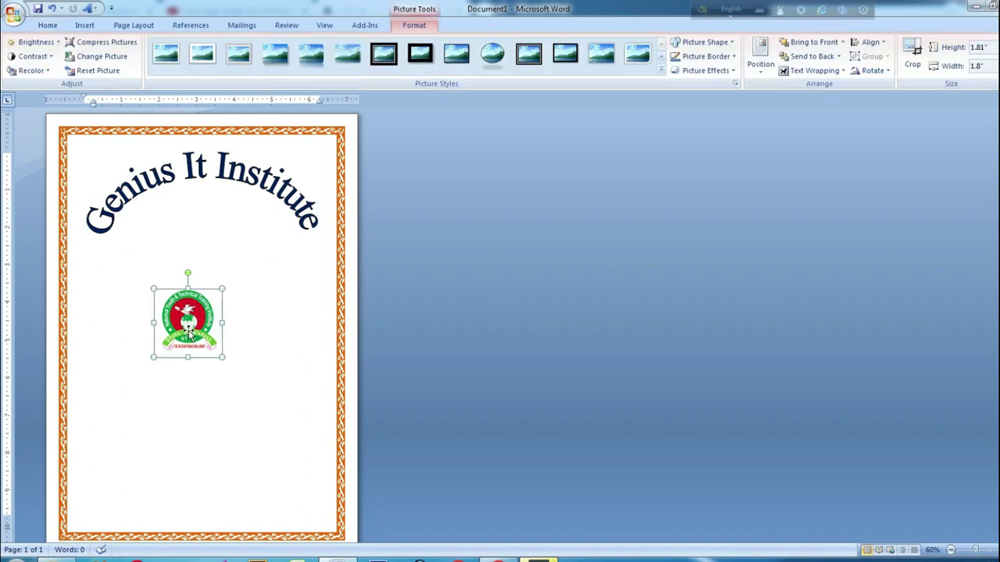
{"action": "left_click_drag", "start_coordinate": [188, 333], "coordinate": [189, 241]}
{"action": "left_click", "coordinate": [150, 420]}
{"action": "left_click", "coordinate": [196, 322]}
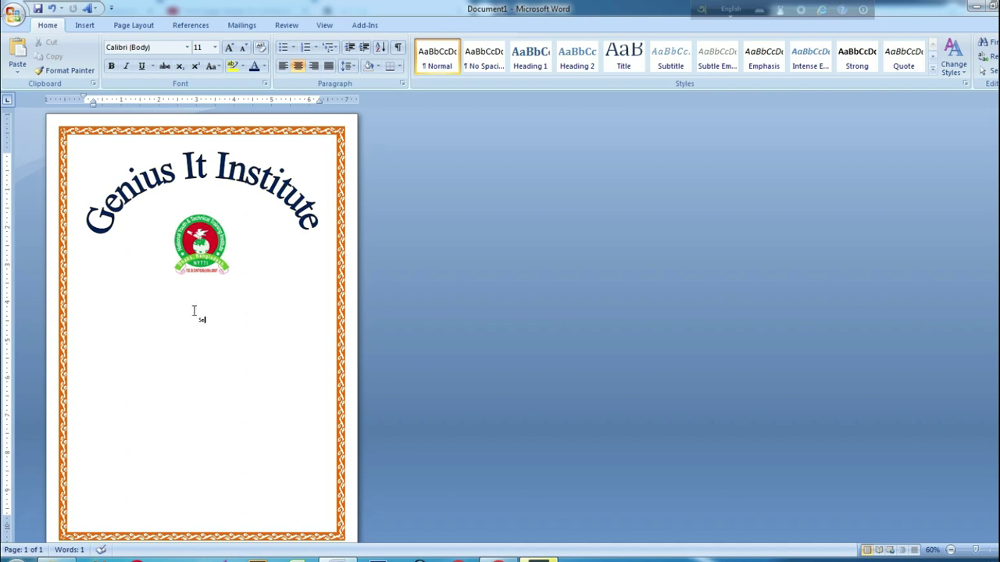
Type the lines 'Session :2023-24', 'Subject : Computer' and 'Submitted By' below the logo
{"action": "scroll", "coordinate": [268, 346], "scroll_direction": "up", "scroll_amount": 7}
{"action": "scroll", "coordinate": [550, 444], "scroll_direction": "up", "scroll_amount": 5}
{"action": "type", "text": "Session"}
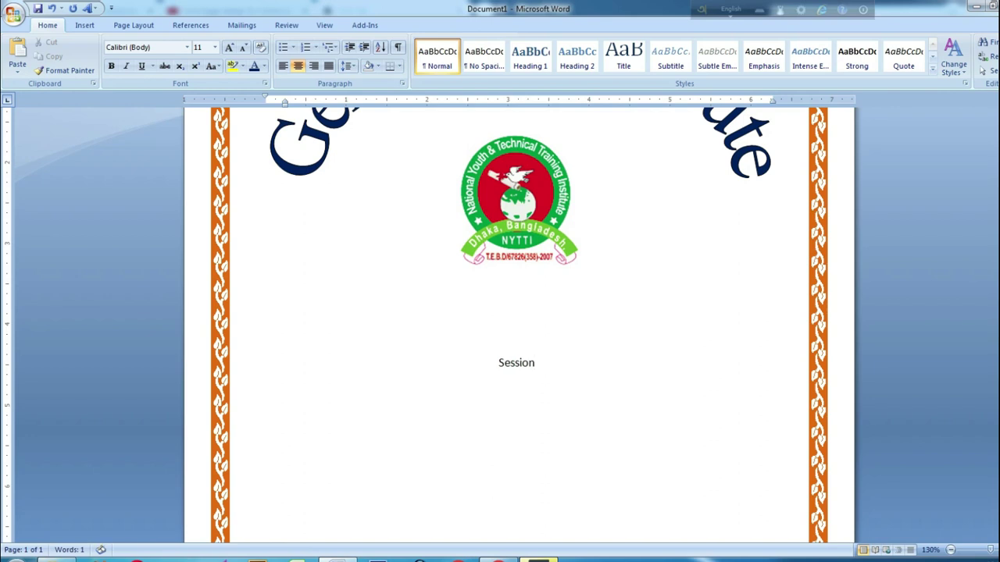
{"action": "type", "text": " :2023-24"}
{"action": "key", "text": "Return"}
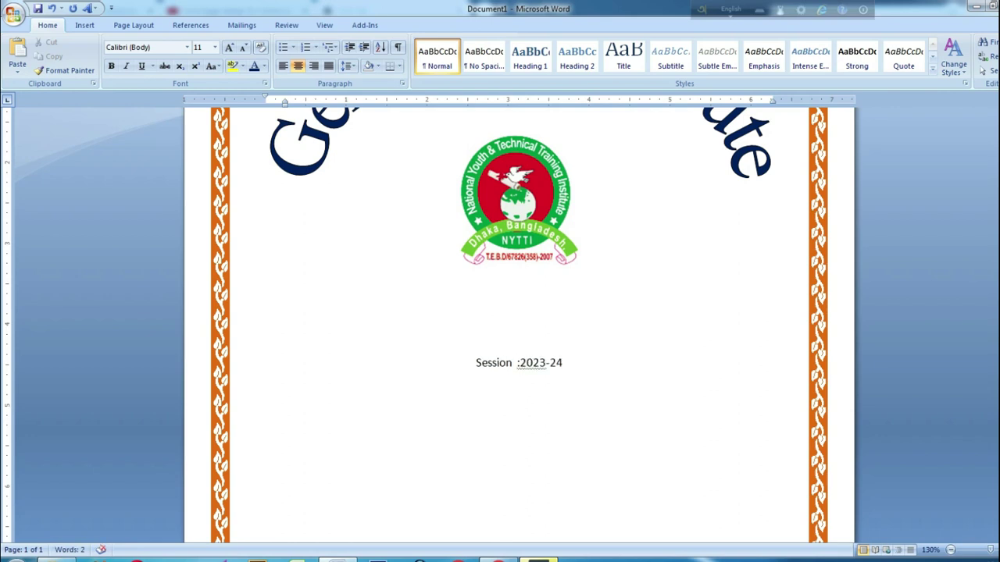
{"action": "type", "text": "Subject : Computer"}
{"action": "key", "text": "Return"}
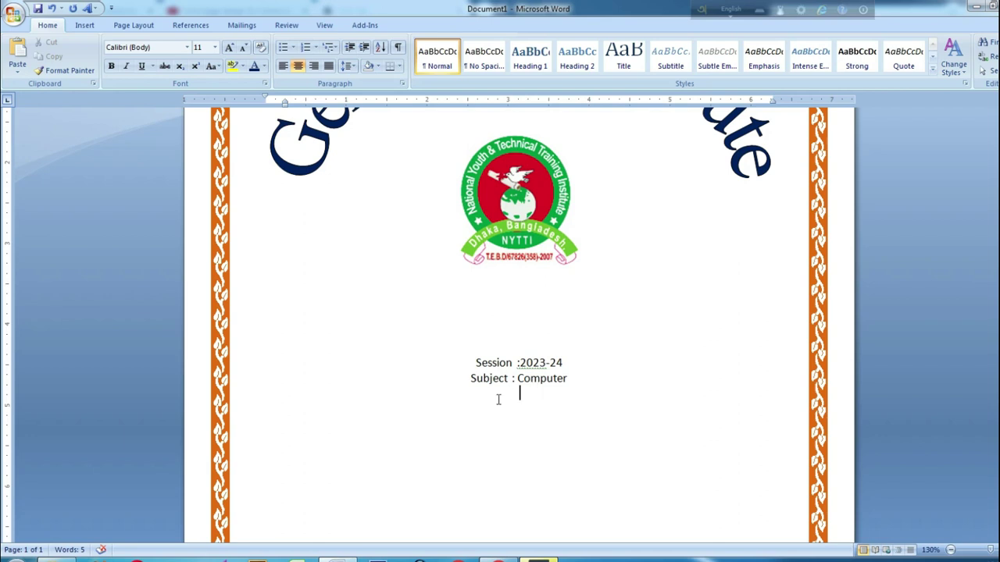
{"action": "type", "text": "Submitted By"}
Resize the Session, Subject and Submitted By lines to 28 pt and left-align them
{"action": "left_click_drag", "start_coordinate": [570, 395], "coordinate": [448, 362]}
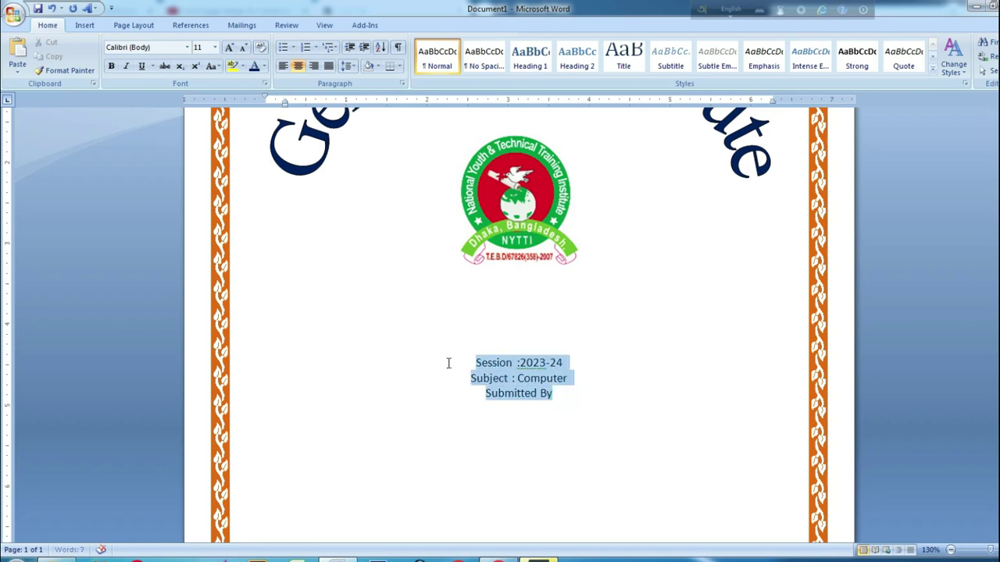
{"action": "left_click", "coordinate": [228, 48]}
{"action": "left_click", "coordinate": [229, 48]}
{"action": "left_click", "coordinate": [229, 49]}
{"action": "left_click", "coordinate": [229, 48]}
{"action": "left_click", "coordinate": [229, 49]}
{"action": "left_click", "coordinate": [229, 49]}
{"action": "left_click", "coordinate": [229, 49]}
{"action": "left_click", "coordinate": [229, 49]}
{"action": "left_click", "coordinate": [229, 49]}
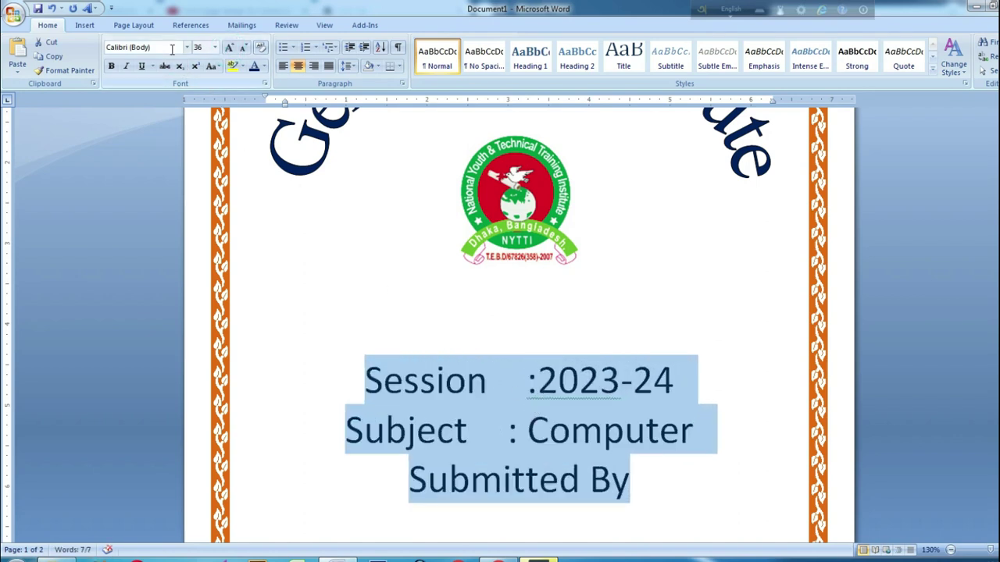
{"action": "left_click", "coordinate": [243, 49]}
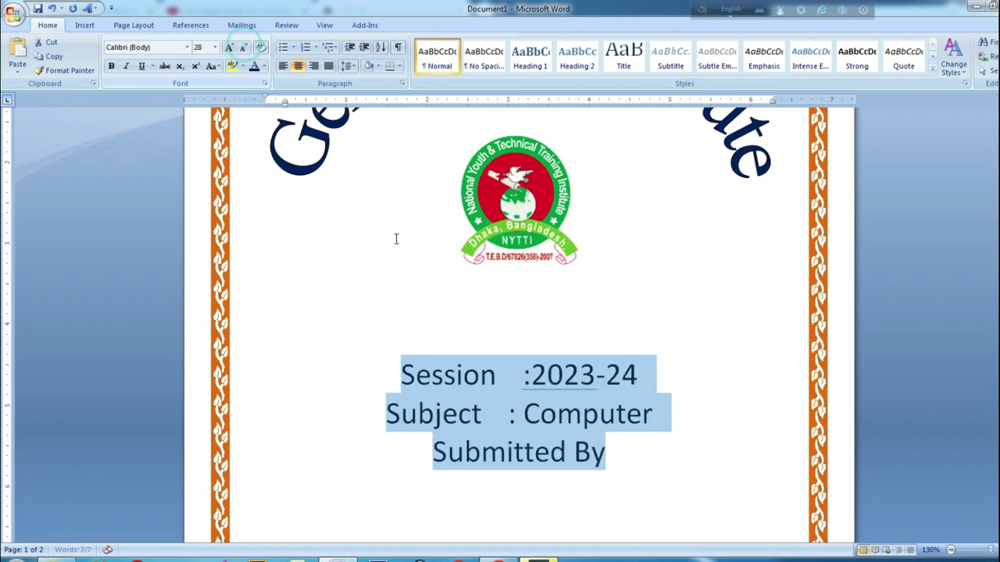
{"action": "left_click", "coordinate": [527, 381]}
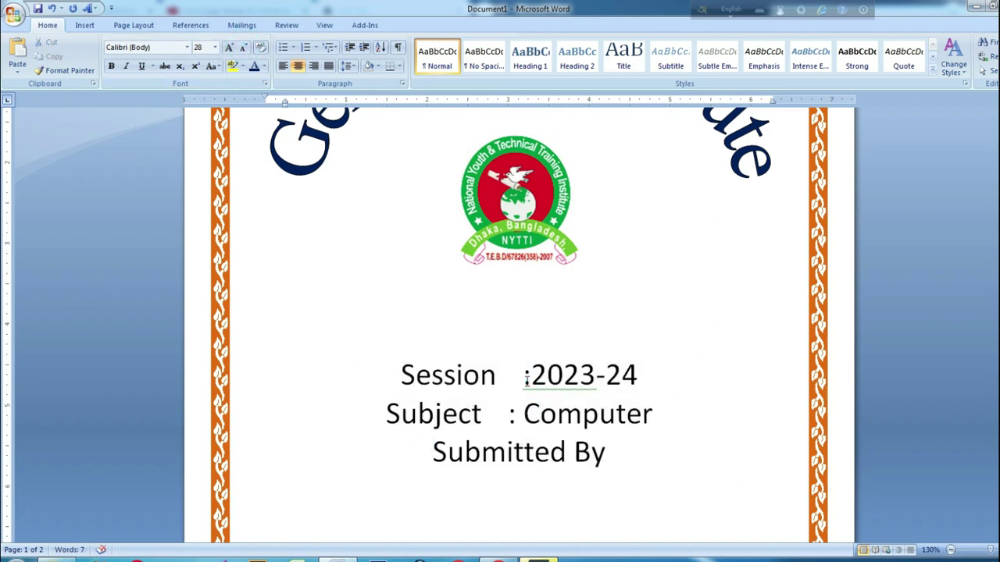
{"action": "left_click_drag", "start_coordinate": [625, 441], "coordinate": [400, 375]}
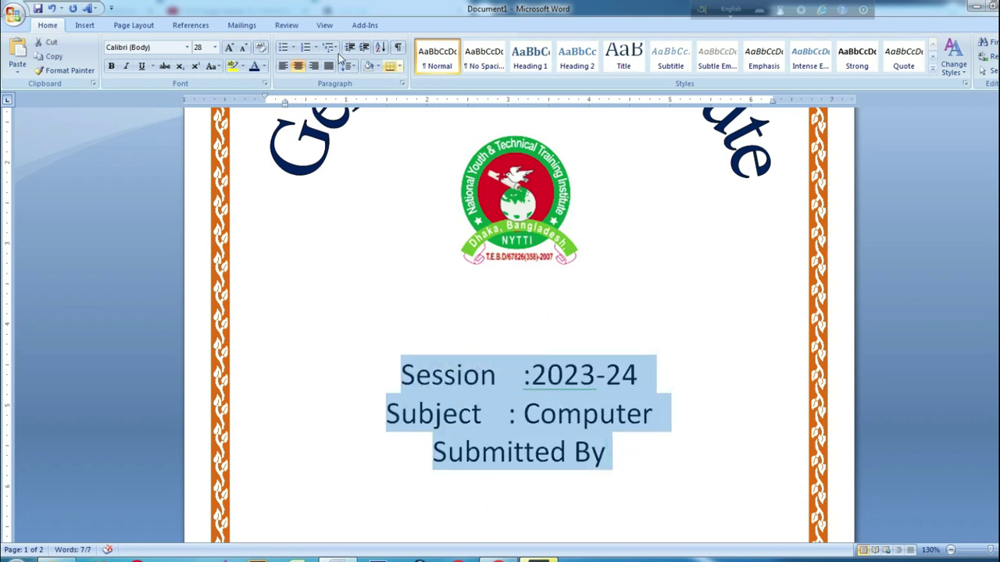
{"action": "left_click", "coordinate": [286, 66]}
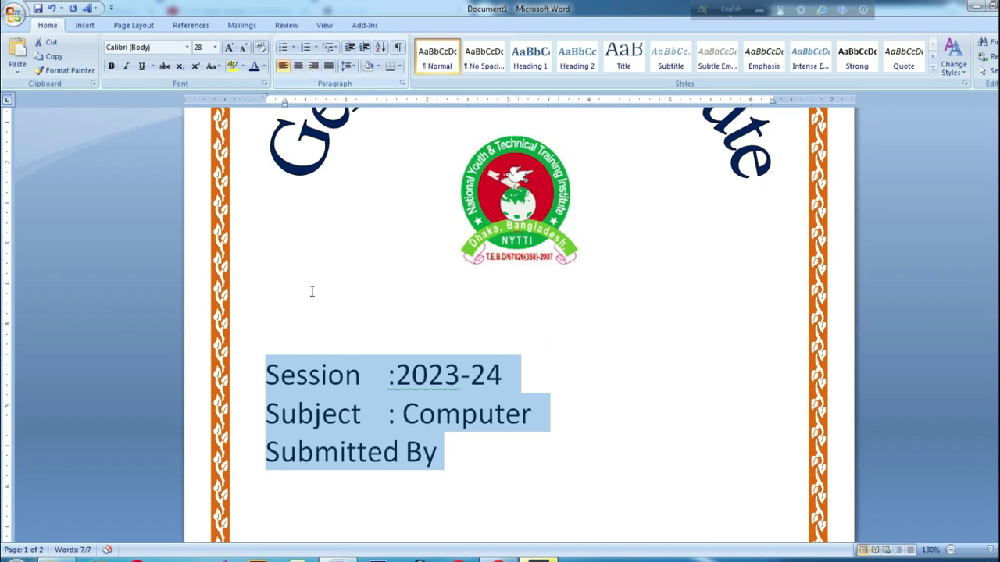
Tab-indent the Session, Subject and Submitted By lines so Subject lines up with Session
{"action": "left_click", "coordinate": [267, 374]}
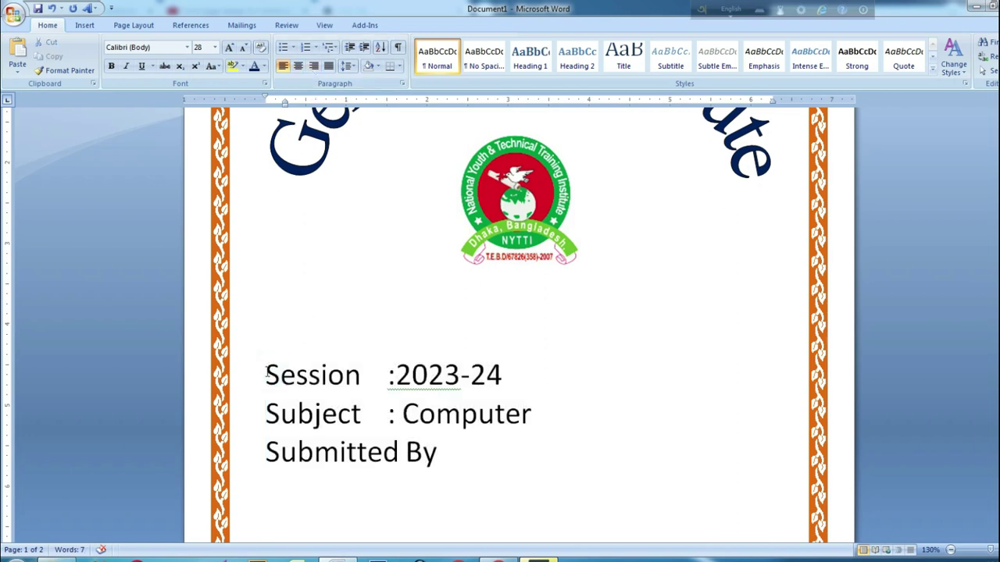
{"action": "key", "text": "Tab"}
{"action": "key", "text": "Tab"}
{"action": "key", "text": "Tab"}
{"action": "key", "text": "Tab"}
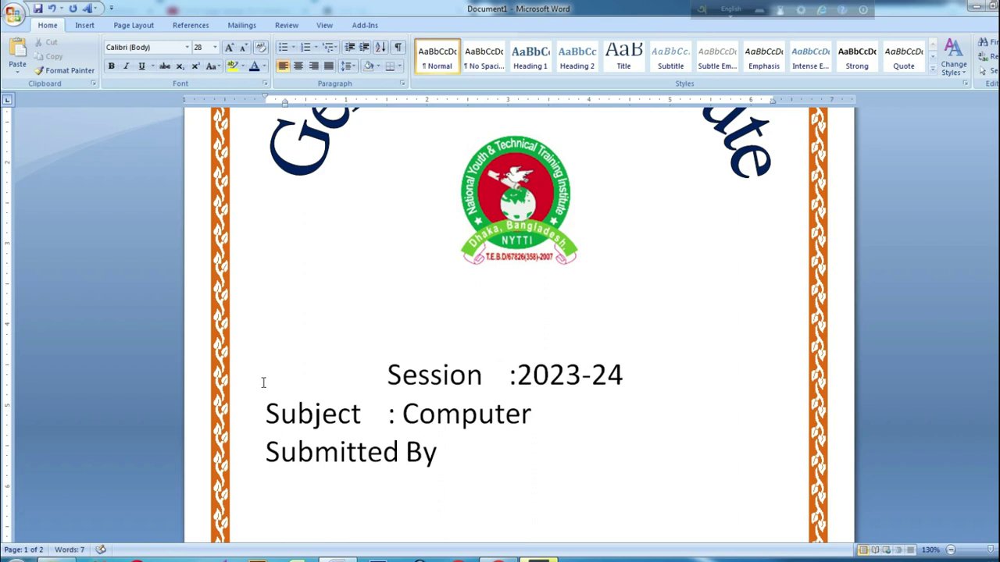
{"action": "left_click", "coordinate": [260, 415]}
{"action": "key", "text": "Tab"}
{"action": "key", "text": "Tab"}
{"action": "key", "text": "Tab"}
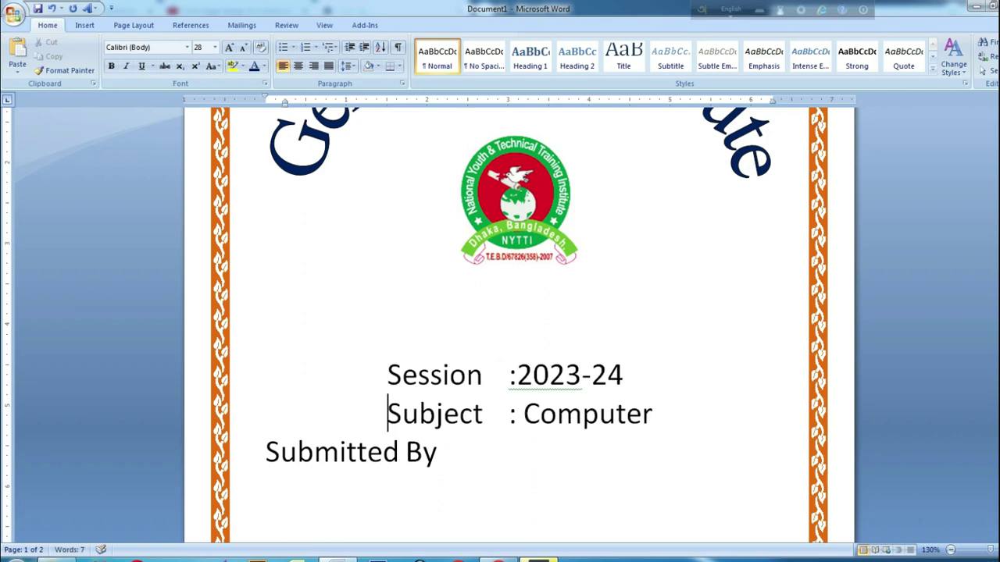
{"action": "left_click", "coordinate": [268, 451]}
{"action": "key", "text": "Tab"}
{"action": "key", "text": "Tab"}
{"action": "key", "text": "Tab"}
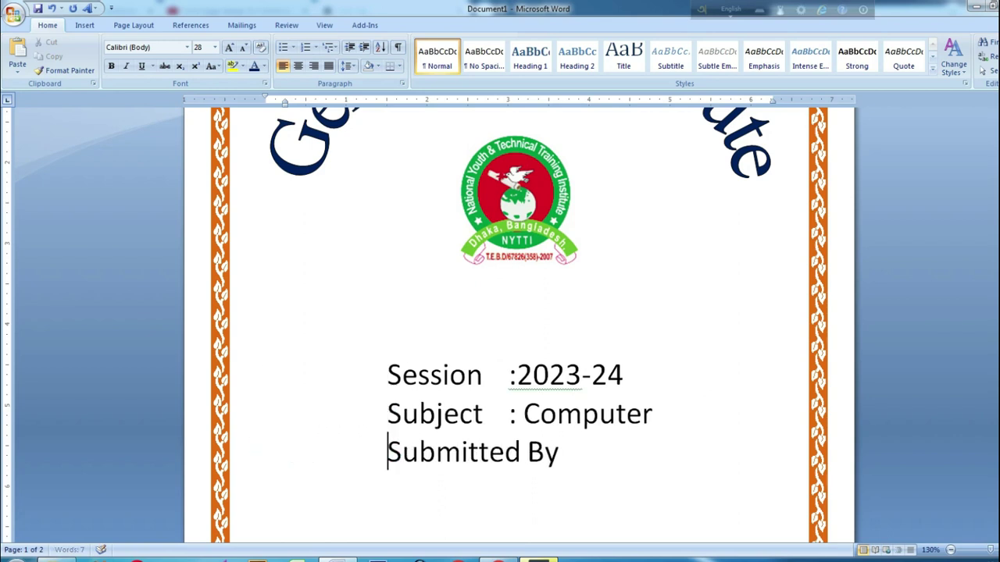
Put the cursor on the empty lines below, then select the whole Session line
{"action": "scroll", "coordinate": [534, 377], "scroll_direction": "down", "scroll_amount": 2, "text": "ctrl"}
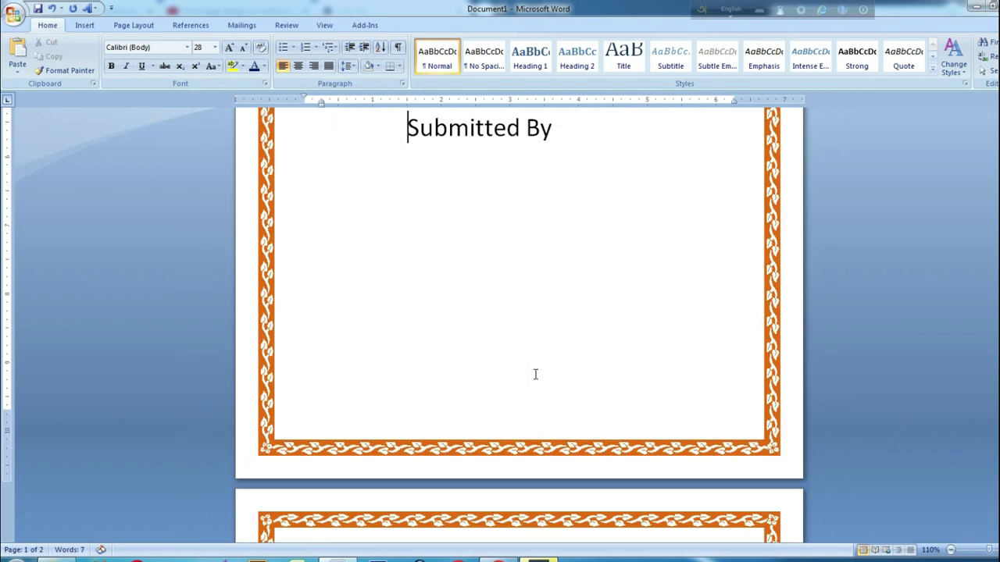
{"action": "scroll", "coordinate": [453, 383], "scroll_direction": "up", "scroll_amount": 3, "text": "ctrl"}
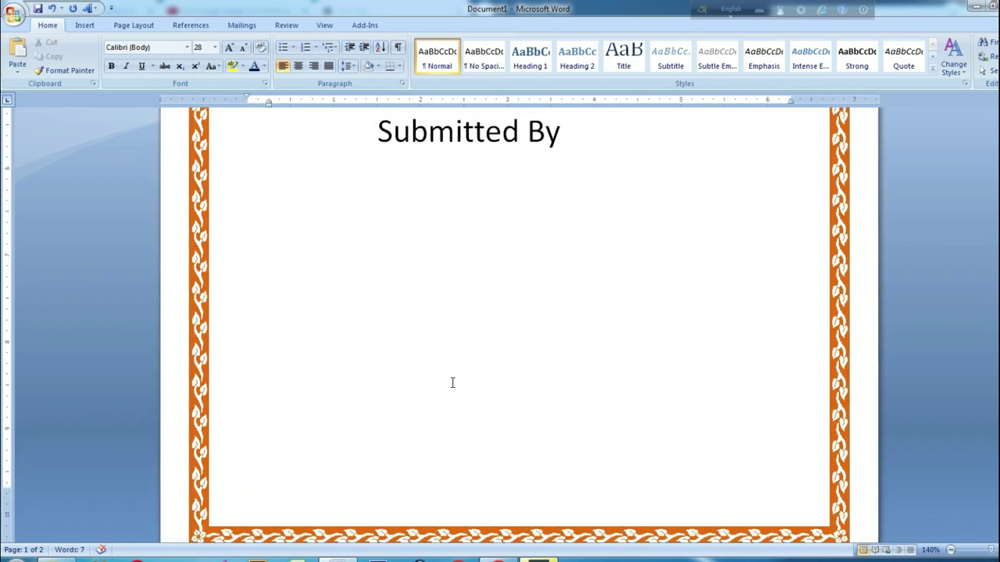
{"action": "scroll", "coordinate": [452, 382], "scroll_direction": "up", "scroll_amount": 5}
{"action": "scroll", "coordinate": [489, 393], "scroll_direction": "down", "scroll_amount": 5}
{"action": "scroll", "coordinate": [489, 393], "scroll_direction": "down", "scroll_amount": 3, "text": "ctrl"}
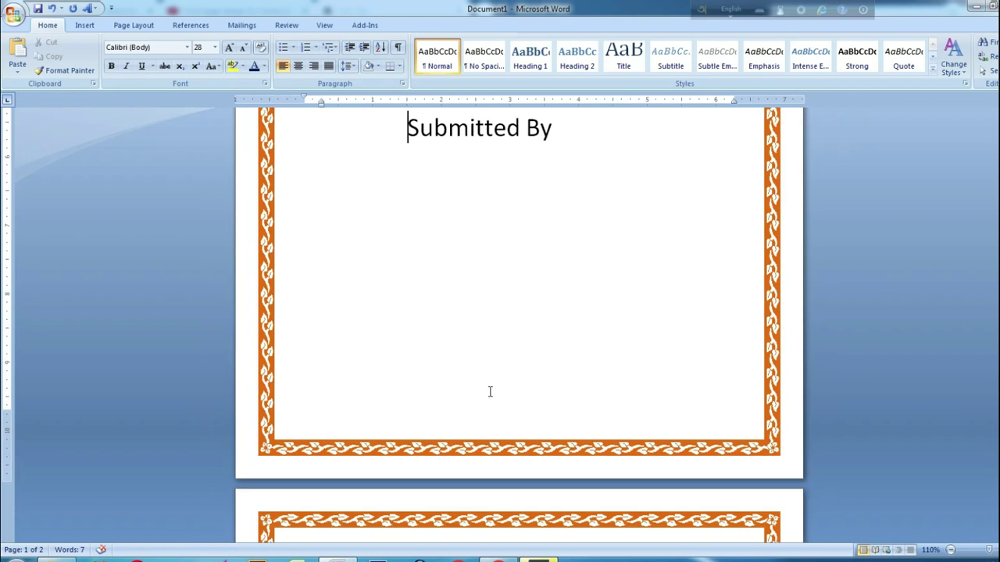
{"action": "left_click", "coordinate": [496, 368]}
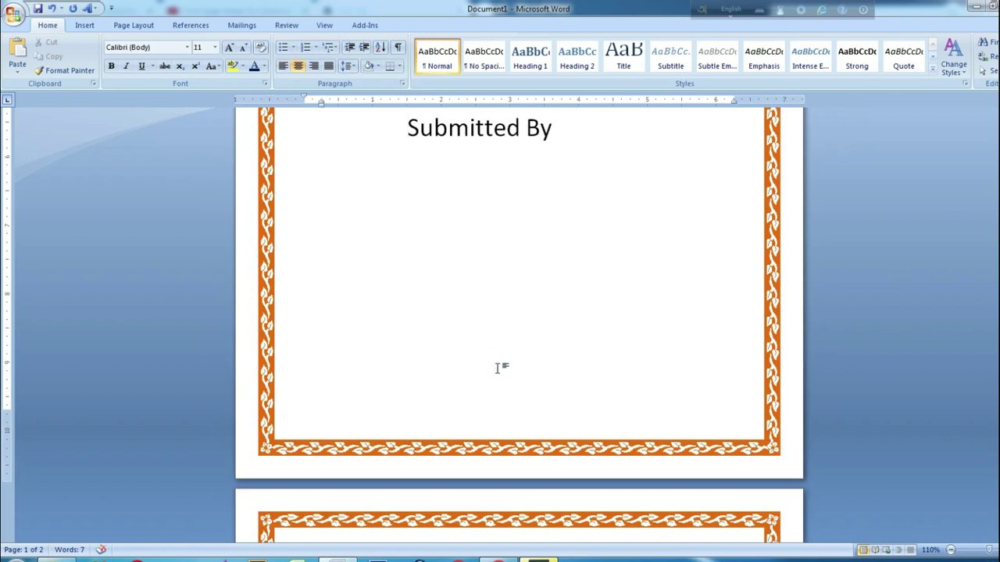
{"action": "scroll", "coordinate": [498, 367], "scroll_direction": "up", "scroll_amount": 6}
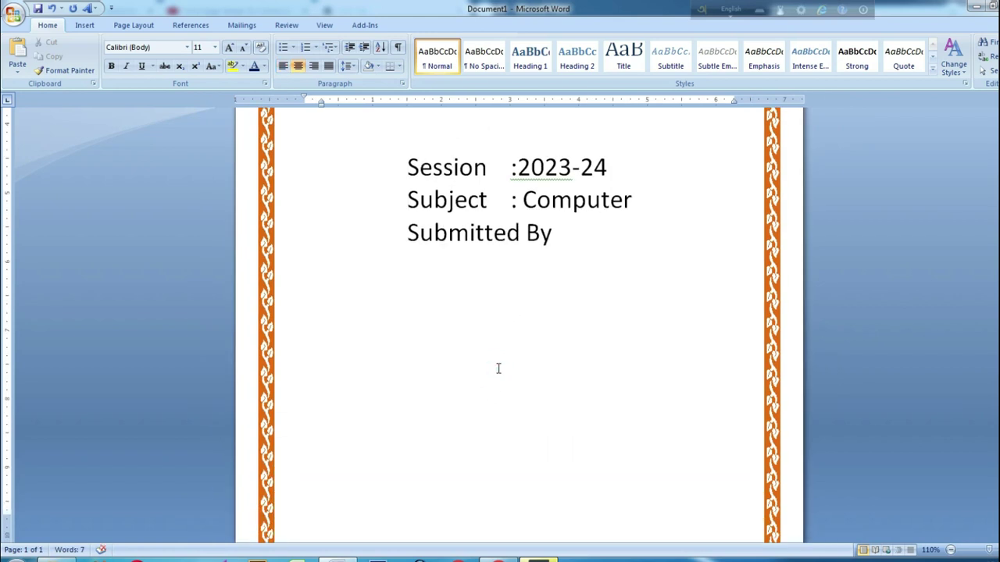
{"action": "left_click_drag", "start_coordinate": [607, 376], "coordinate": [403, 383]}
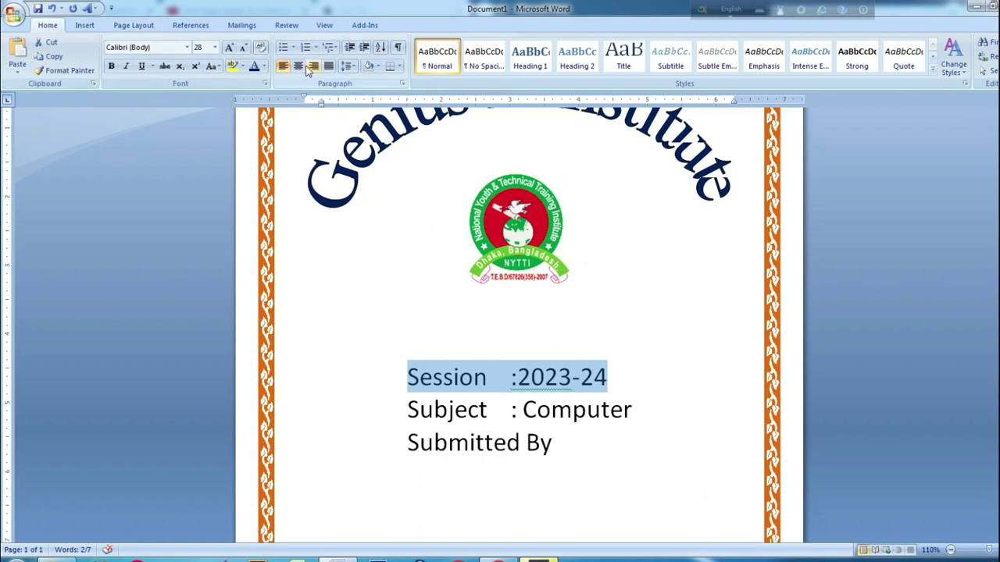
Make the Session line bold green and the Subject line bold dark red
{"action": "left_click", "coordinate": [265, 66]}
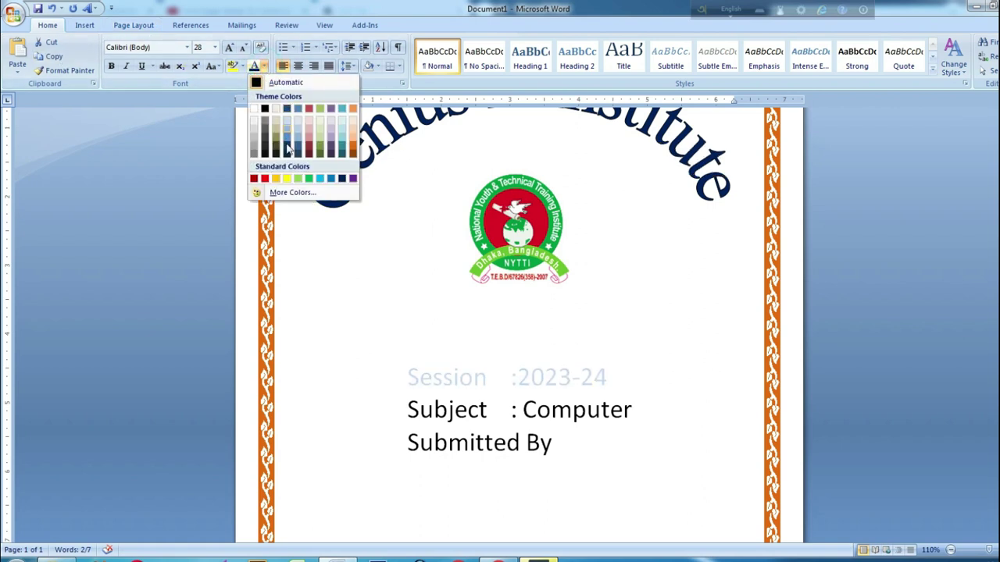
{"action": "left_click", "coordinate": [309, 181]}
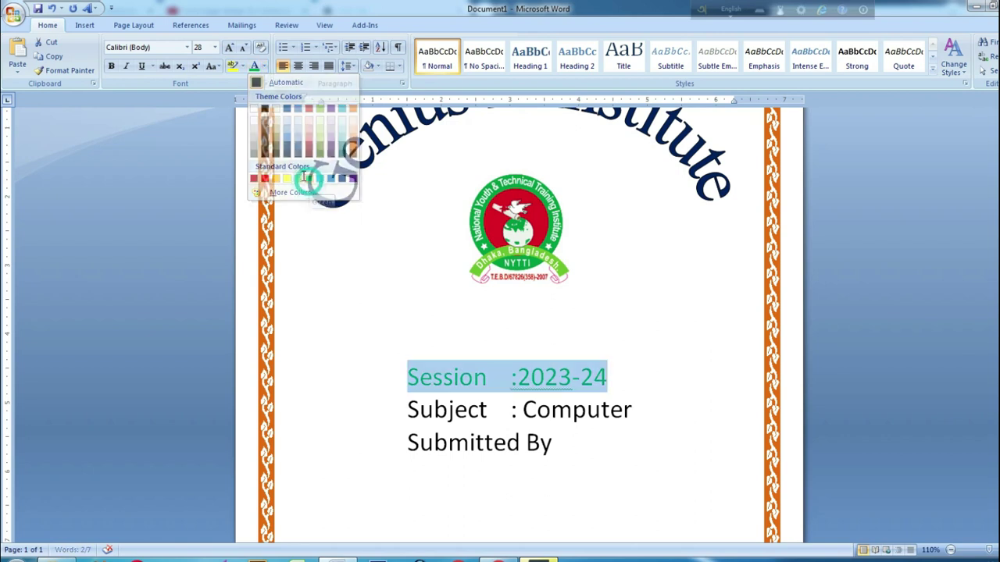
{"action": "left_click", "coordinate": [111, 67]}
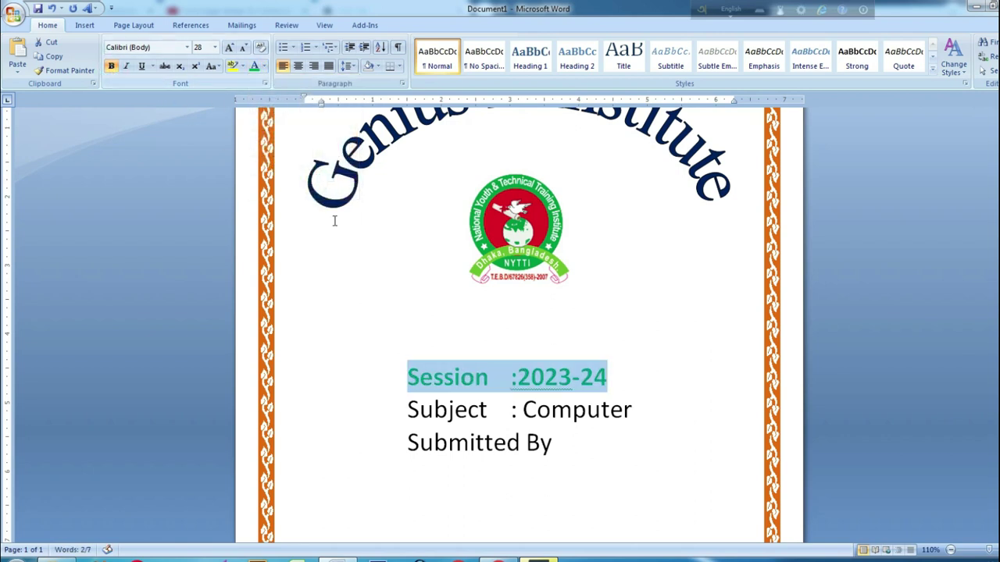
{"action": "left_click_drag", "start_coordinate": [638, 414], "coordinate": [424, 399]}
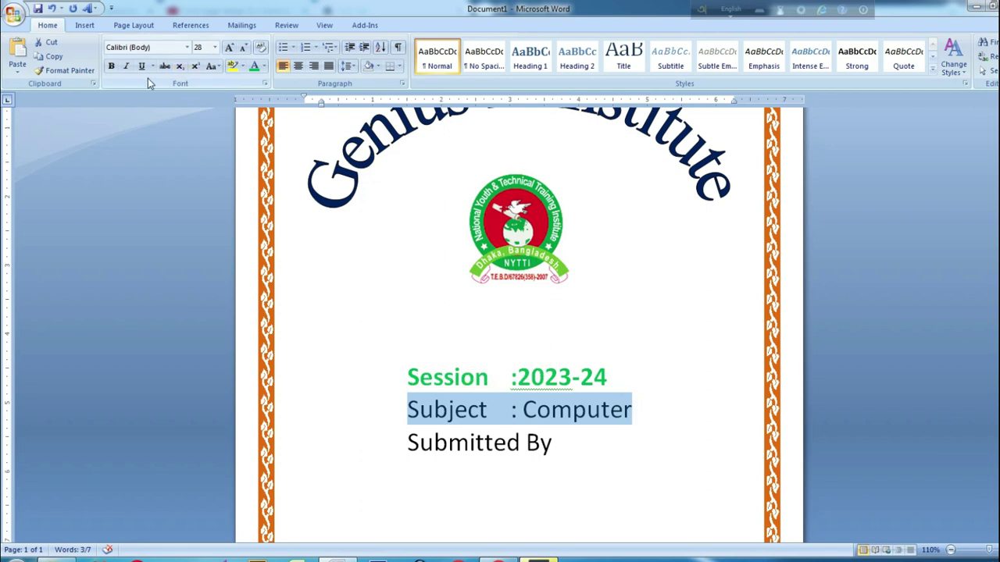
{"action": "left_click", "coordinate": [264, 66]}
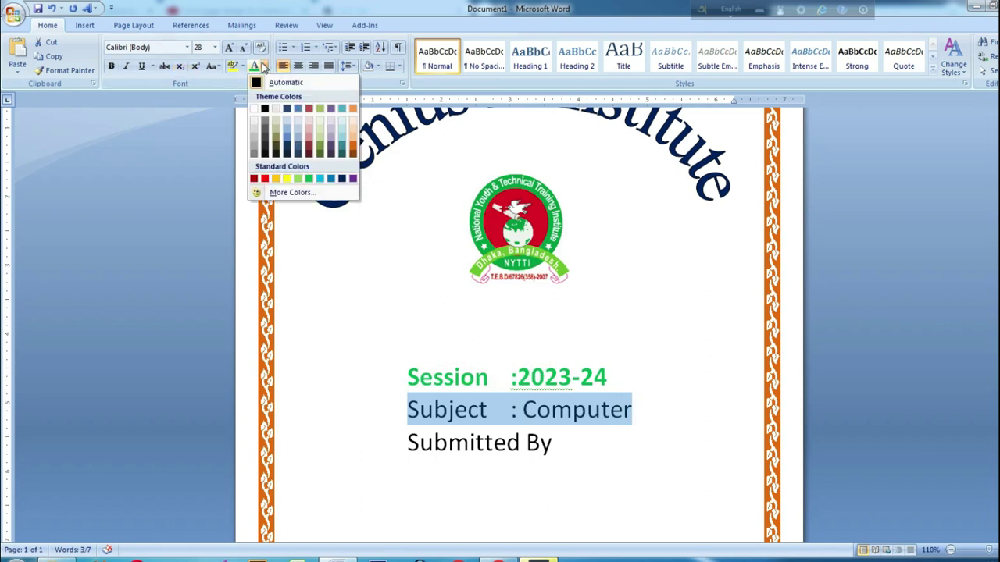
{"action": "left_click", "coordinate": [253, 179]}
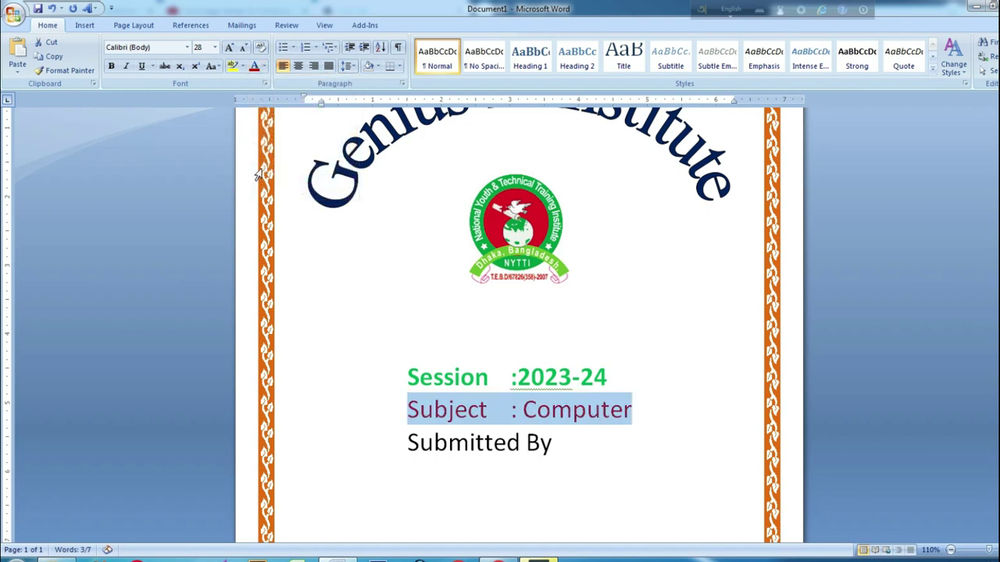
{"action": "left_click", "coordinate": [113, 67]}
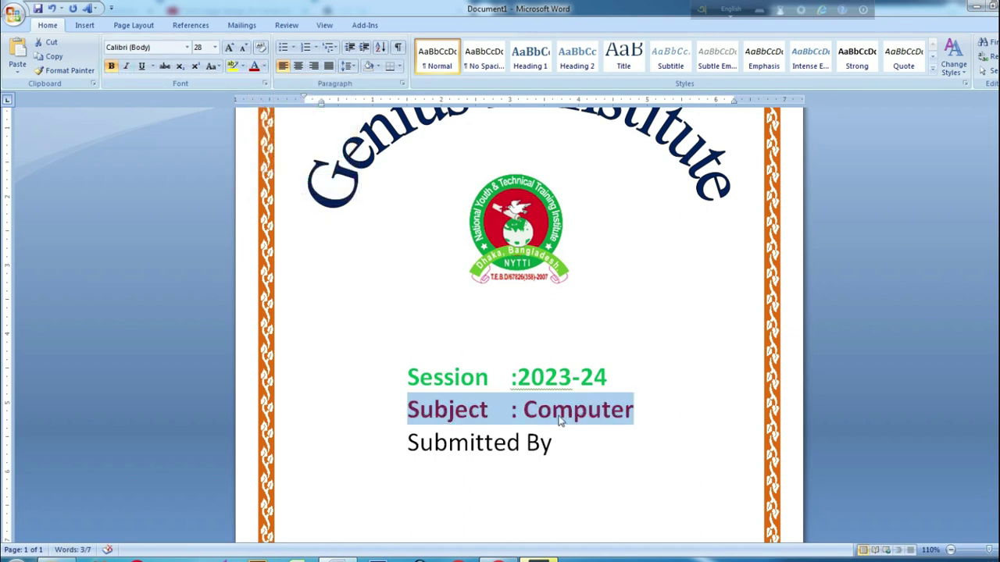
Centre Submitted By, move it down one line, and make it bold dark blue
{"action": "left_click_drag", "start_coordinate": [556, 448], "coordinate": [410, 447]}
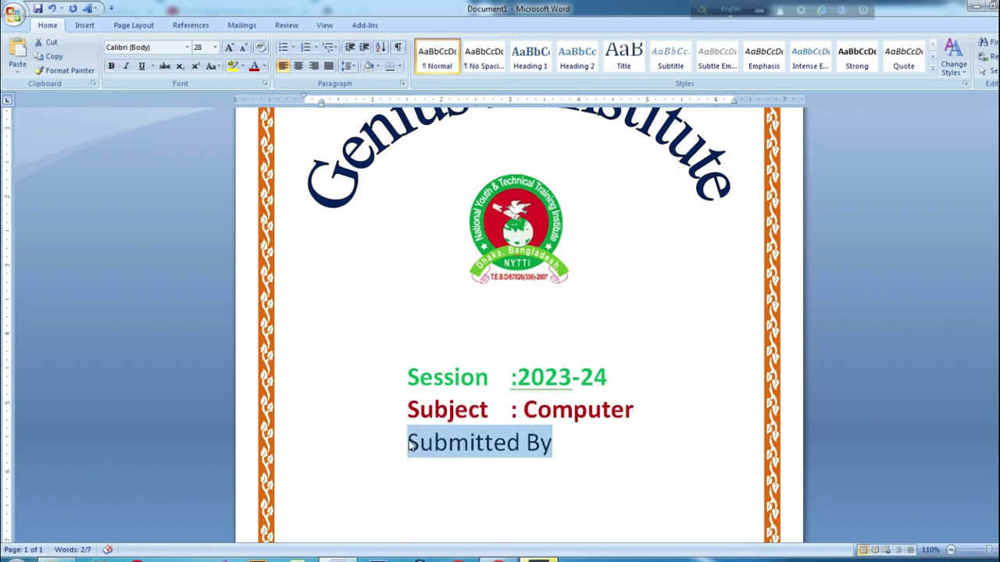
{"action": "key", "text": "ctrl+e"}
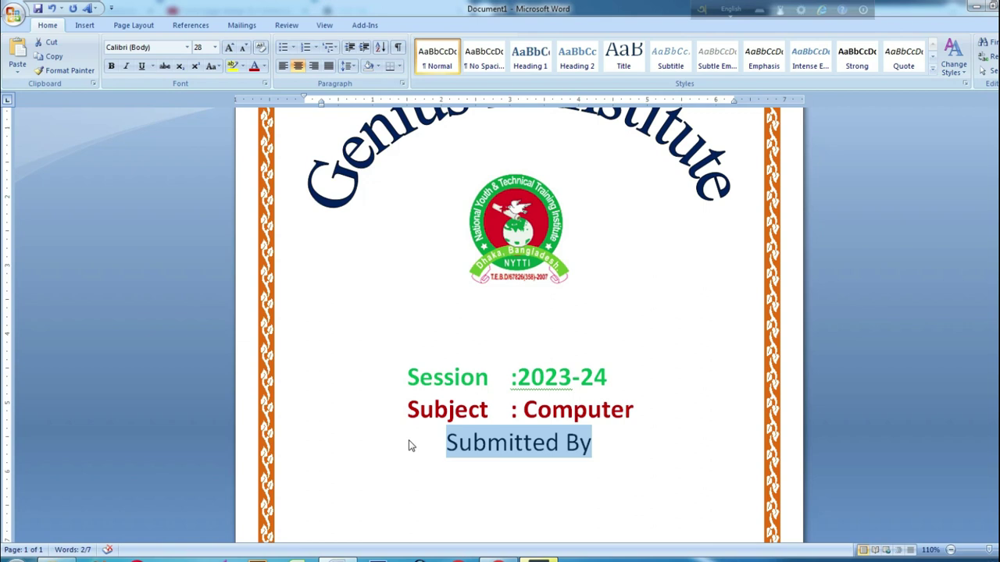
{"action": "key", "text": "Down"}
{"action": "left_click", "coordinate": [426, 446]}
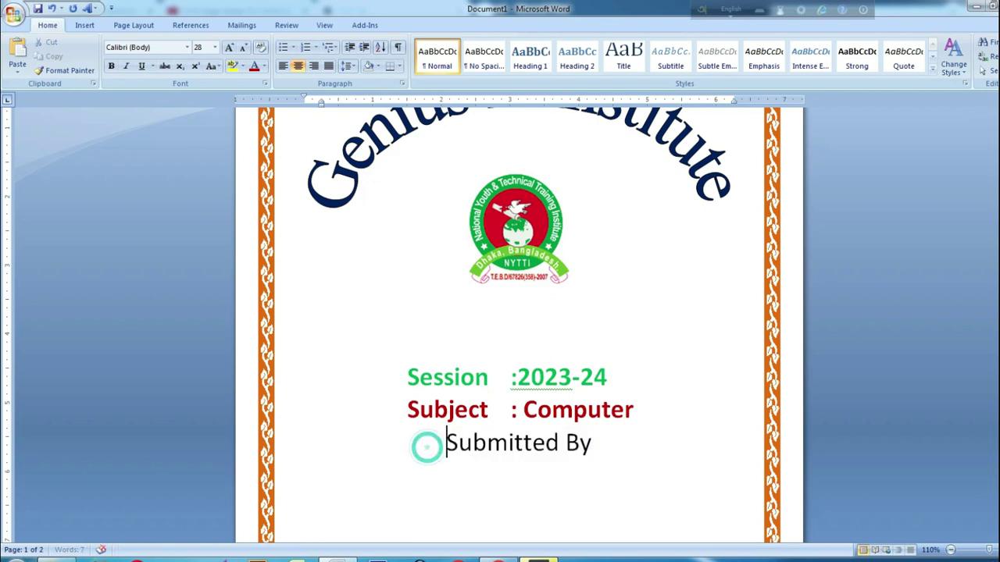
{"action": "key", "text": "Return"}
{"action": "left_click", "coordinate": [613, 468]}
{"action": "left_click_drag", "start_coordinate": [433, 490], "coordinate": [430, 477]}
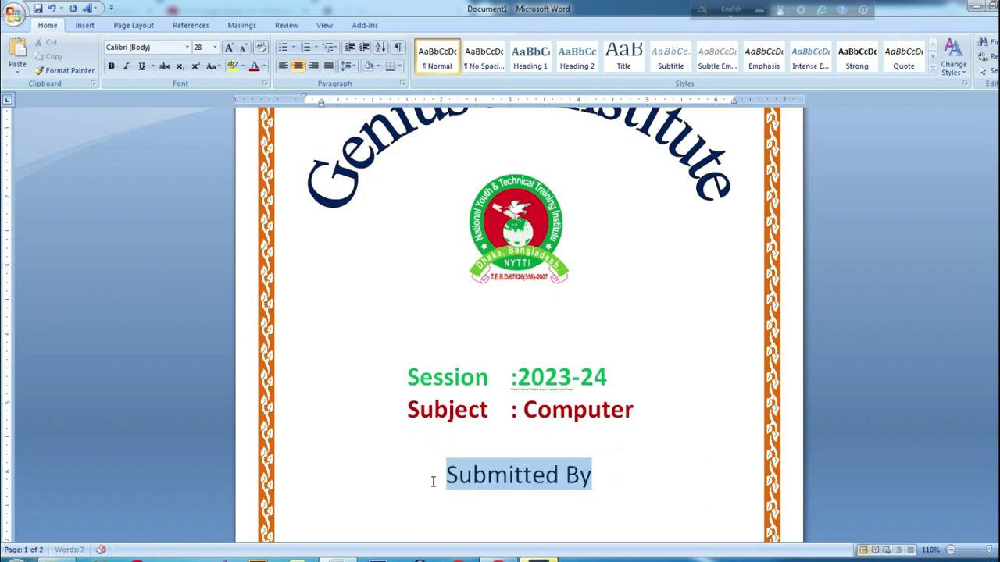
{"action": "left_click", "coordinate": [112, 66]}
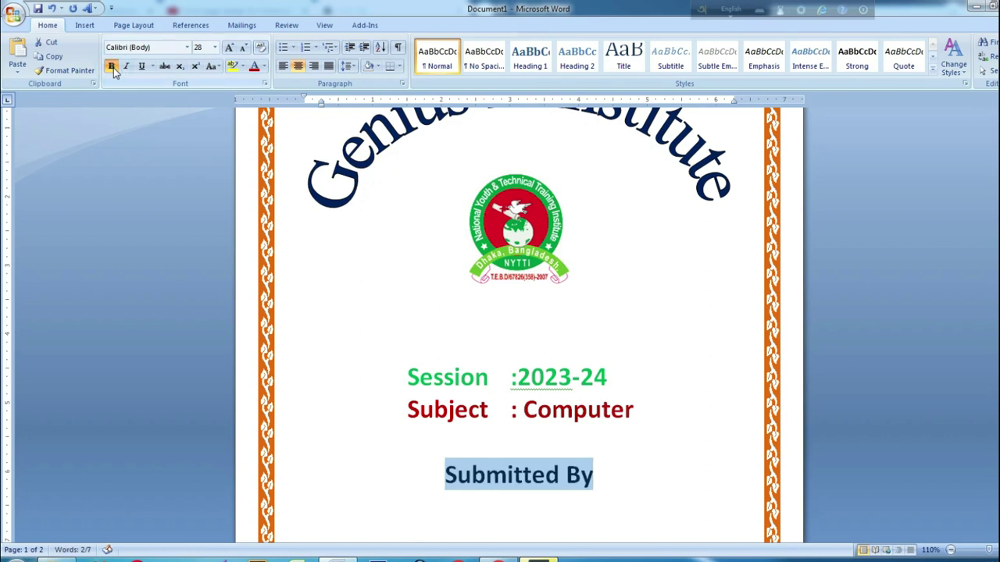
{"action": "left_click", "coordinate": [265, 70]}
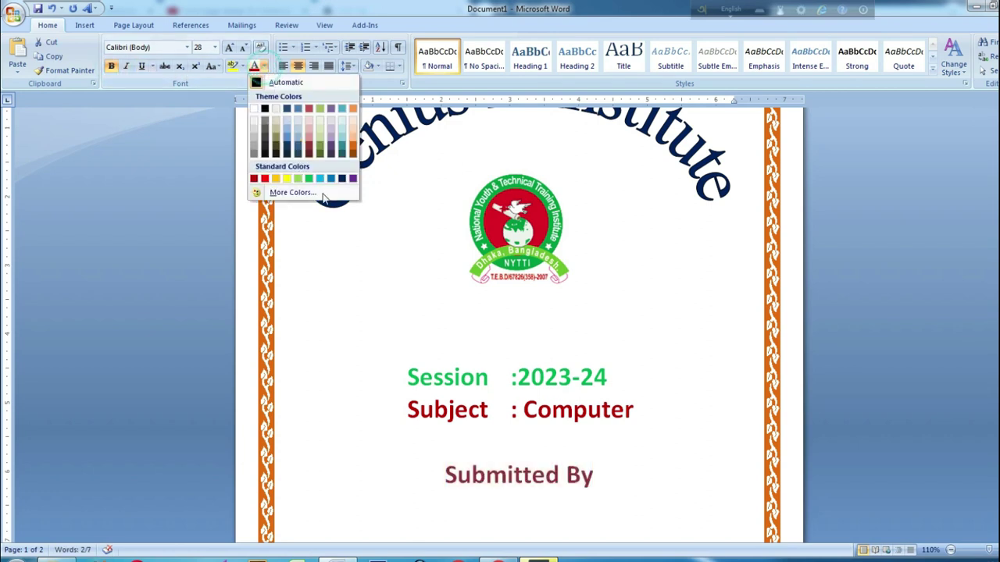
{"action": "left_click", "coordinate": [345, 179]}
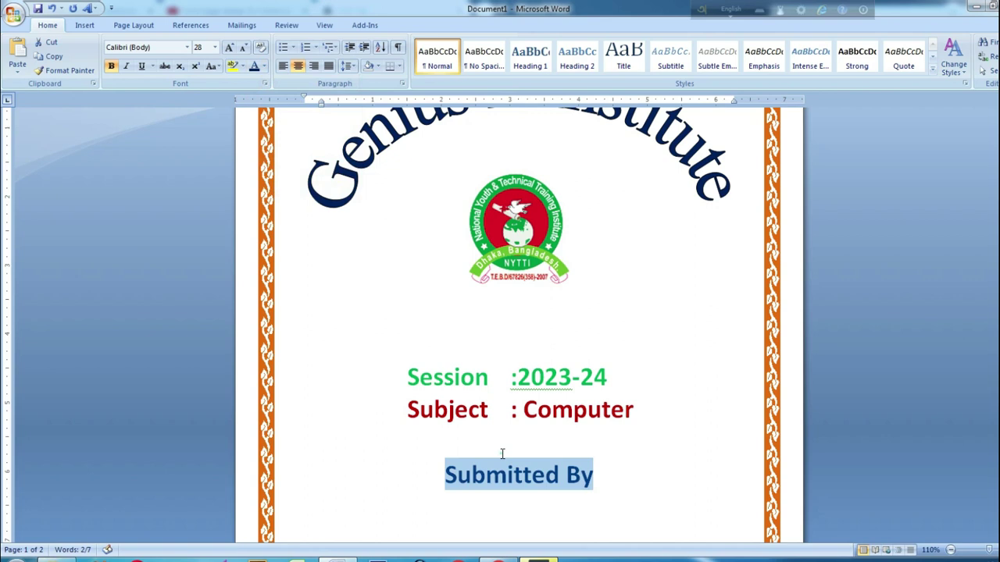
Delete the extra empty second page below Submitted By
{"action": "left_click", "coordinate": [502, 454]}
{"action": "scroll", "coordinate": [502, 454], "scroll_direction": "down", "scroll_amount": 5}
{"action": "left_click", "coordinate": [250, 401]}
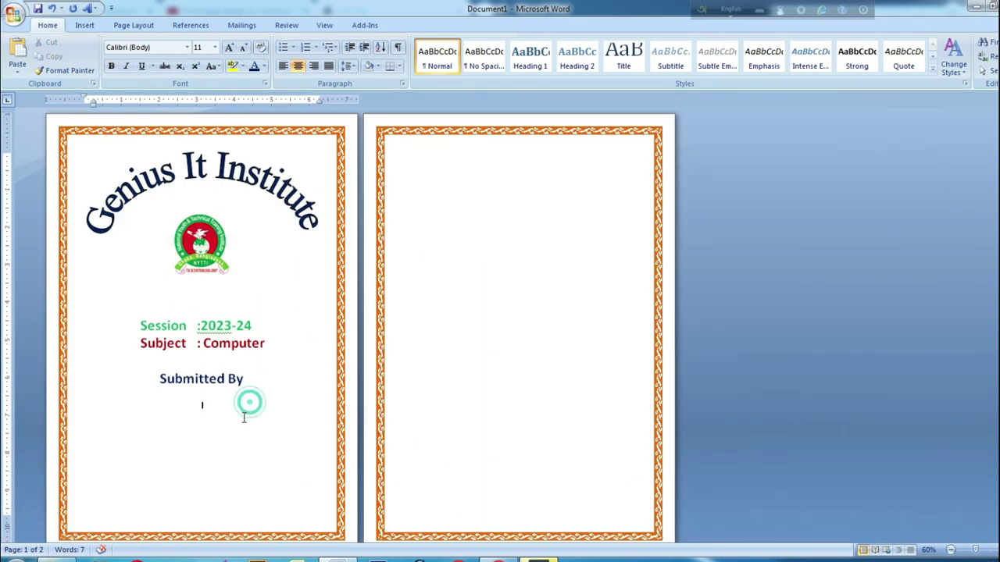
{"action": "key", "text": "Delete"}
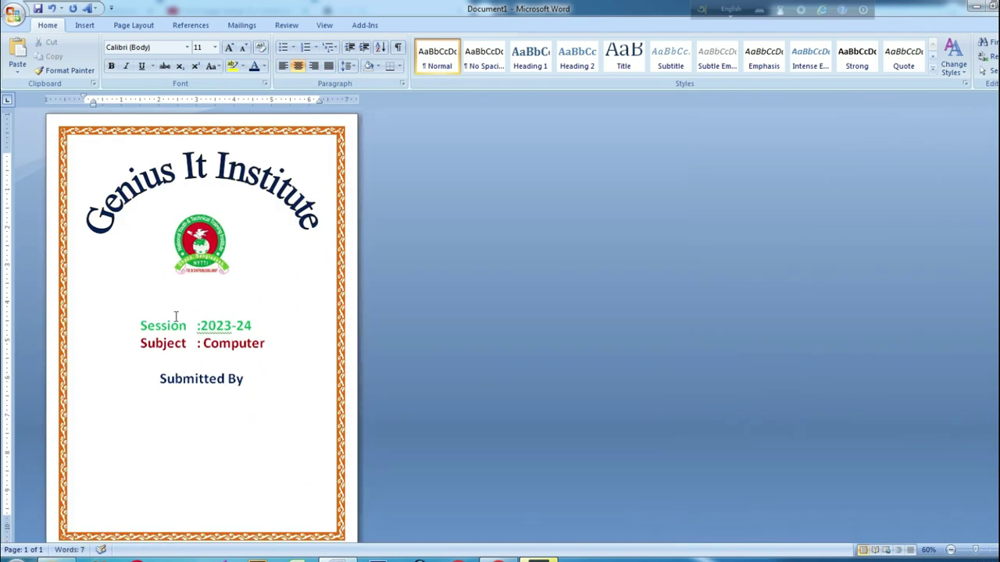
{"action": "scroll", "coordinate": [128, 221], "scroll_direction": "down", "scroll_amount": 1}
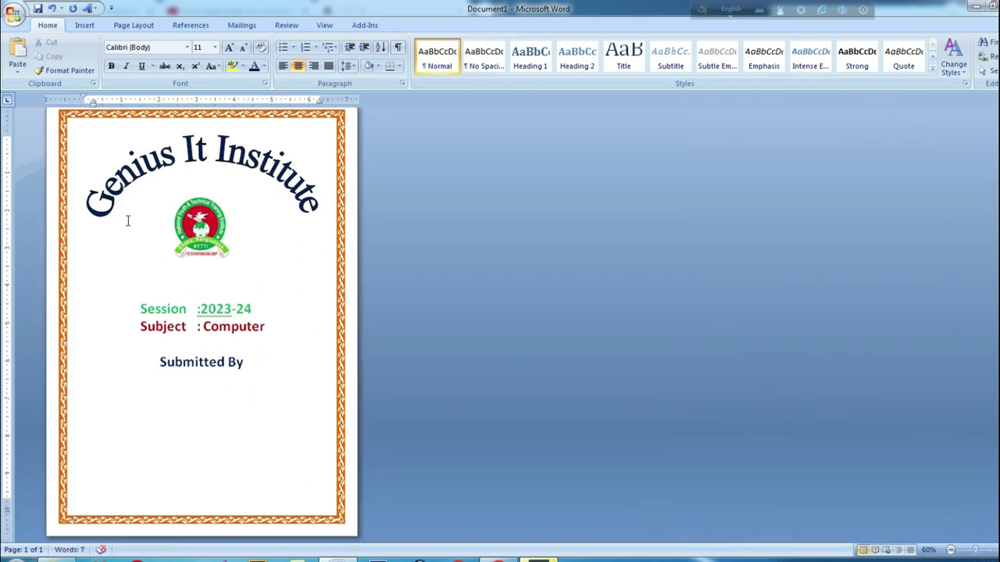
Insert a Stars and Banners scroll shape and draw it just under Submitted By
{"action": "left_click", "coordinate": [85, 25]}
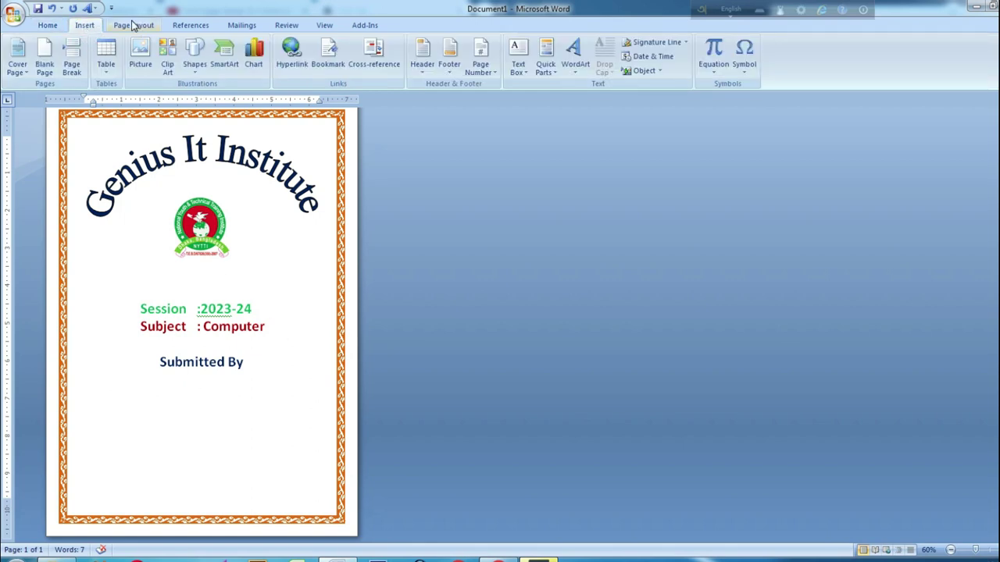
{"action": "left_click", "coordinate": [195, 56]}
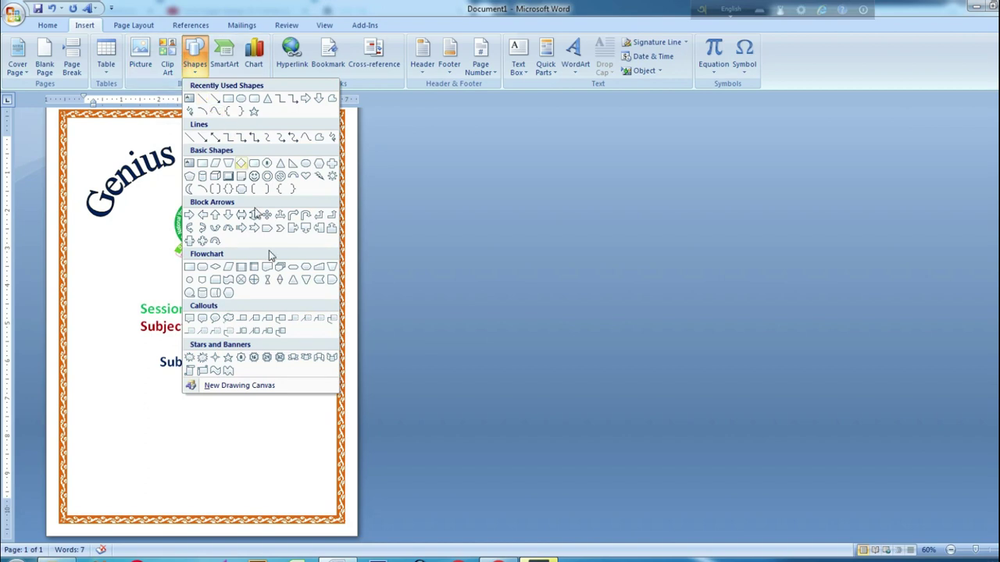
{"action": "left_click", "coordinate": [201, 370]}
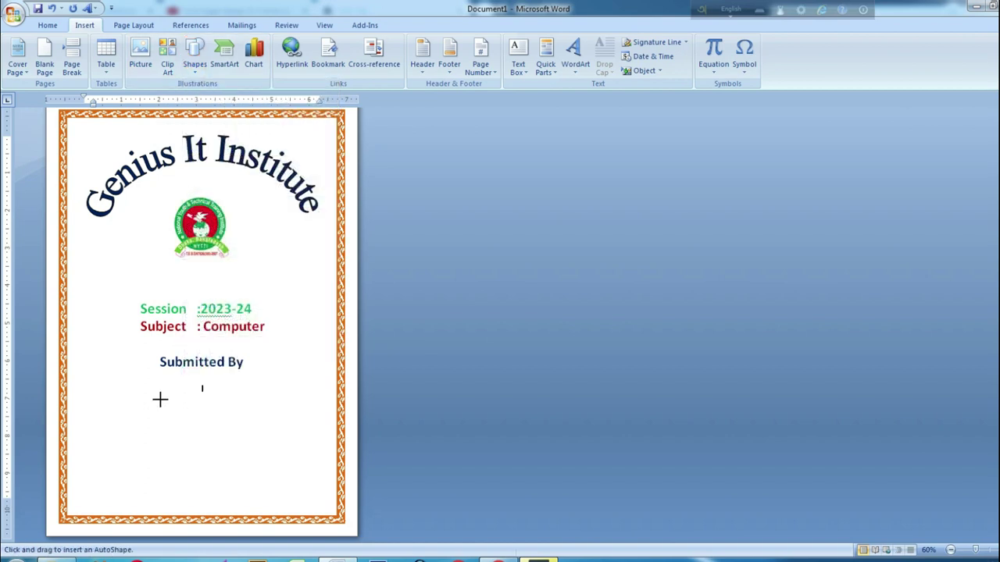
{"action": "mouse_move", "coordinate": [107, 401]}
{"action": "left_mouse_down"}
{"action": "mouse_move", "coordinate": [201, 487]}
{"action": "mouse_move", "coordinate": [288, 492]}
{"action": "mouse_move", "coordinate": [291, 513]}
{"action": "left_mouse_up"}
{"action": "left_click_drag", "start_coordinate": [227, 449], "coordinate": [231, 445]}
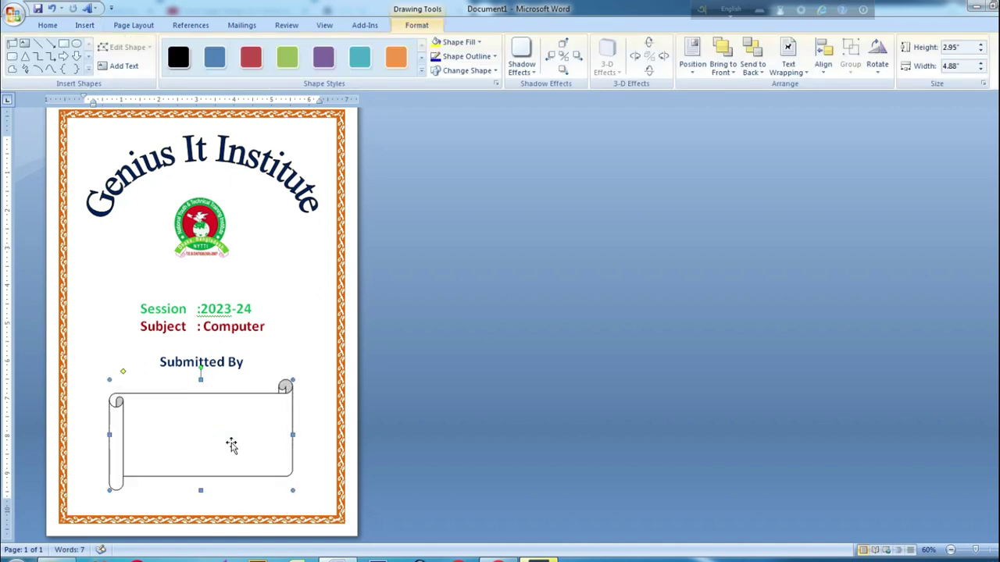
Remove a blank line between the logo and the Session line
{"action": "left_click", "coordinate": [287, 303]}
{"action": "left_click", "coordinate": [201, 282]}
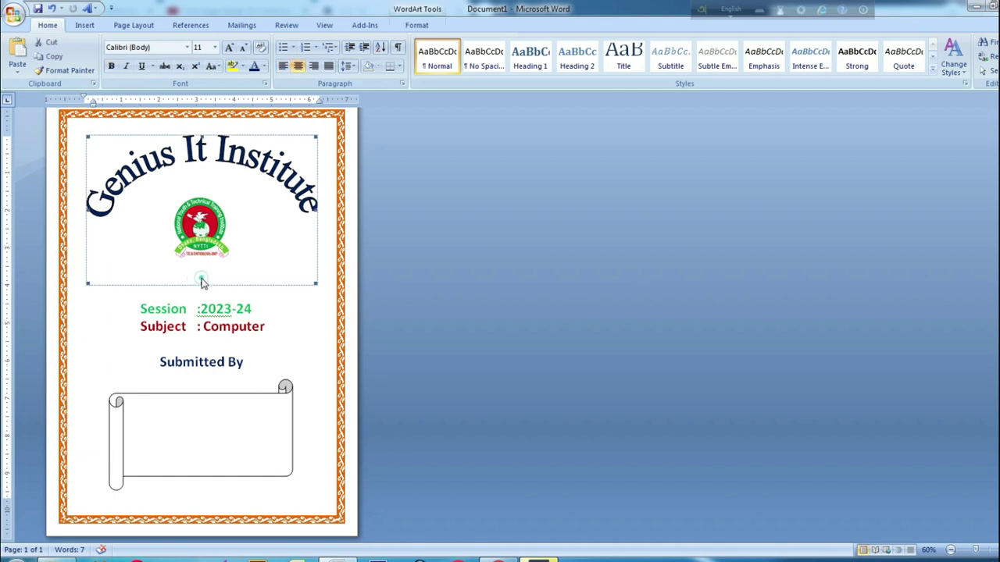
{"action": "left_click", "coordinate": [191, 289]}
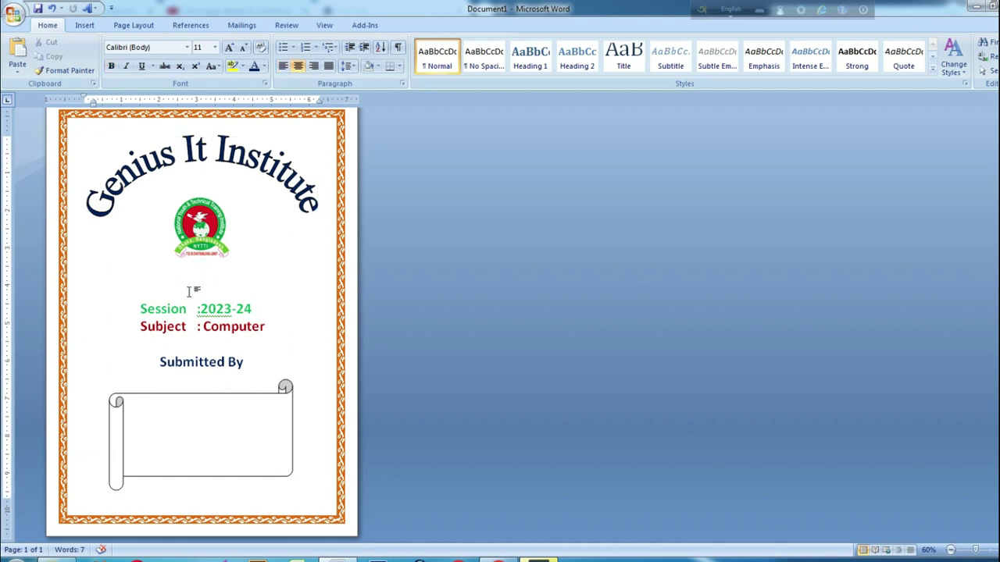
{"action": "key", "text": "Delete"}
{"action": "key", "text": "Delete"}
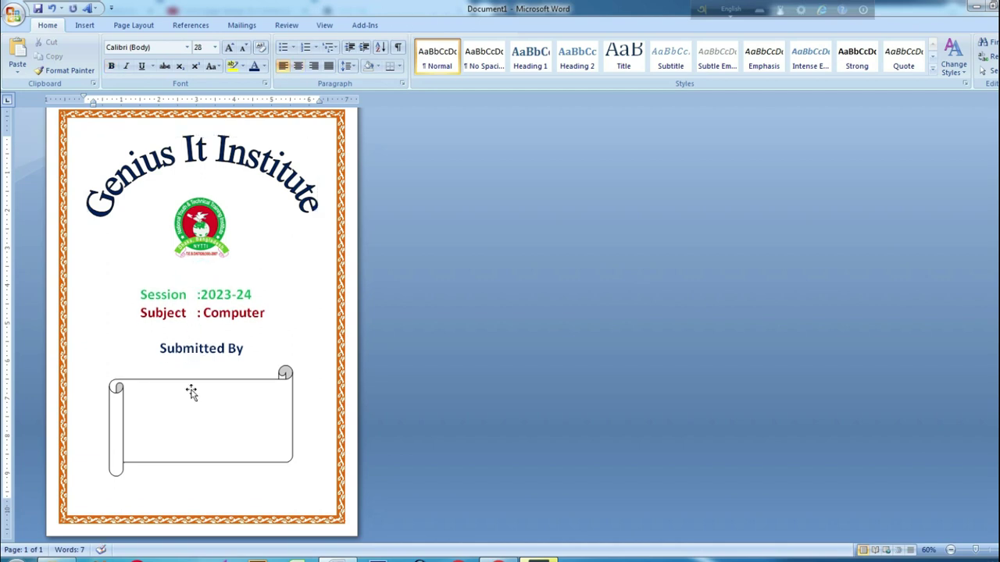
Enlarge the scroll, nudge it left, and fill it with Aqua, Lighter 60%
{"action": "left_click", "coordinate": [190, 400]}
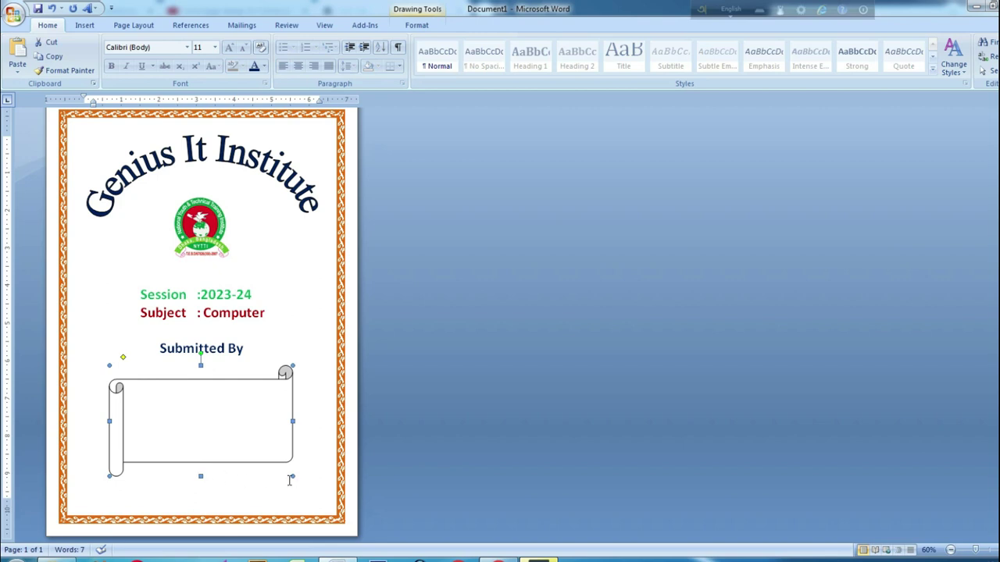
{"action": "left_click_drag", "start_coordinate": [291, 477], "coordinate": [305, 484]}
{"action": "left_click_drag", "start_coordinate": [235, 433], "coordinate": [223, 439]}
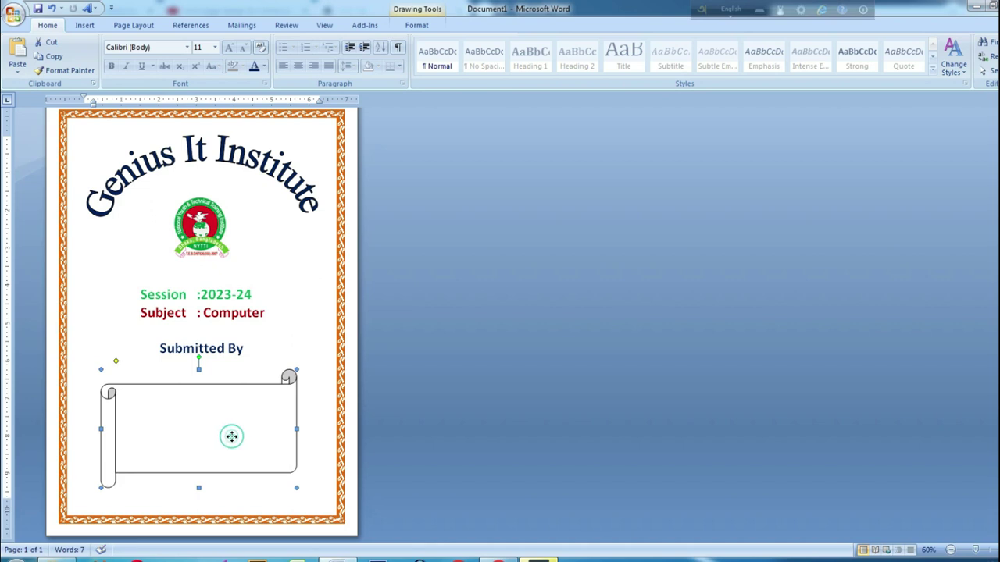
{"action": "double_click", "coordinate": [224, 435]}
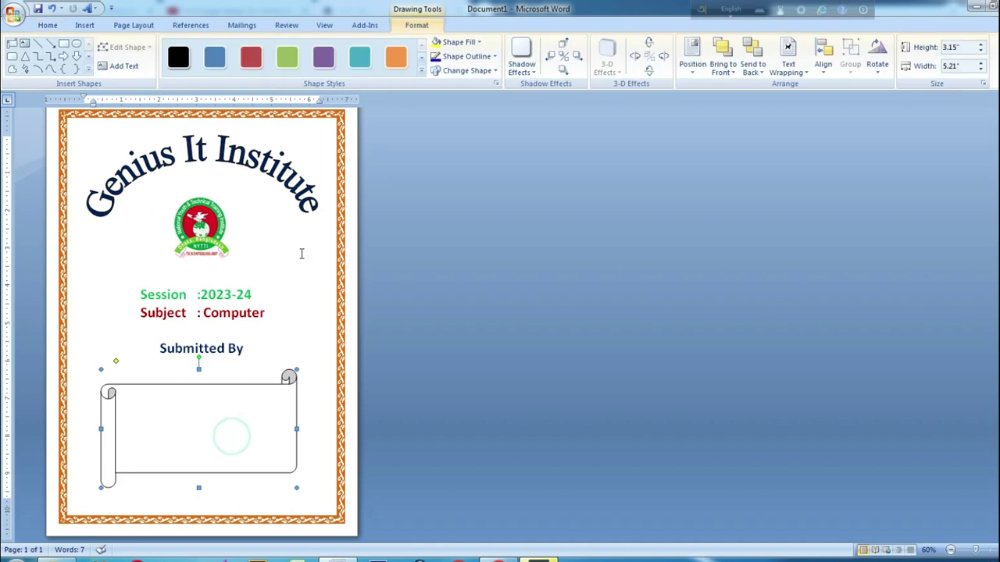
{"action": "left_click", "coordinate": [478, 44]}
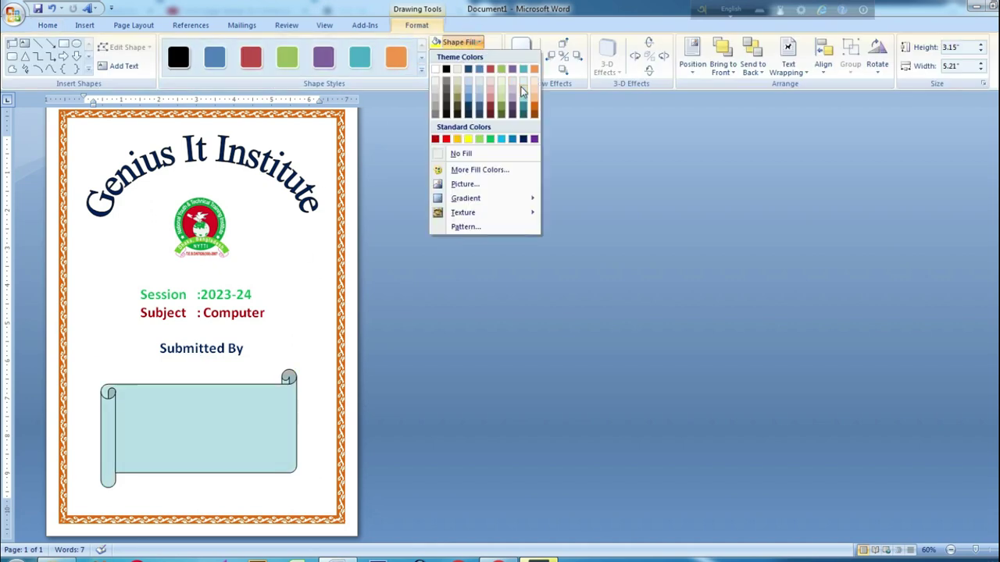
{"action": "left_click", "coordinate": [523, 93]}
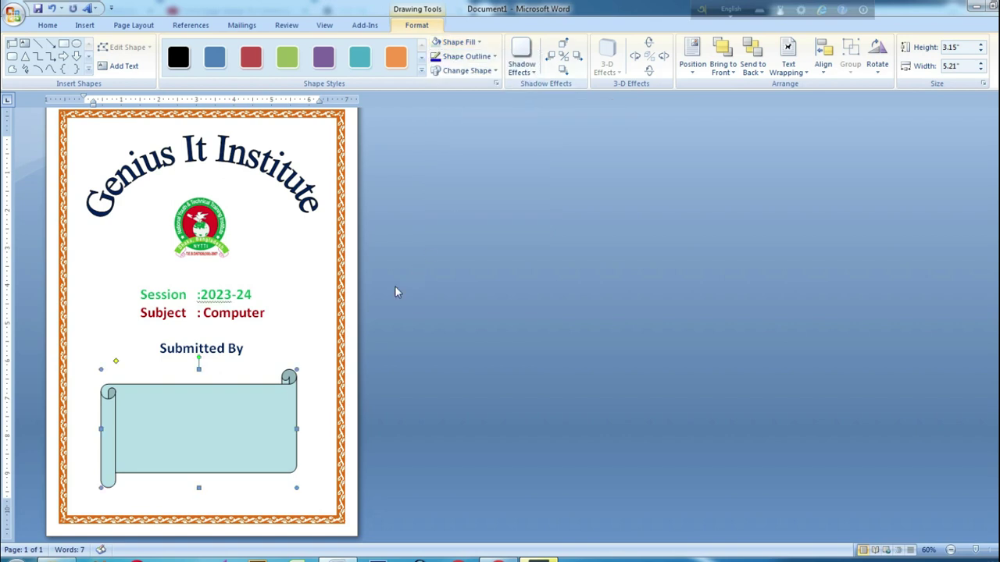
{"action": "left_click", "coordinate": [473, 57]}
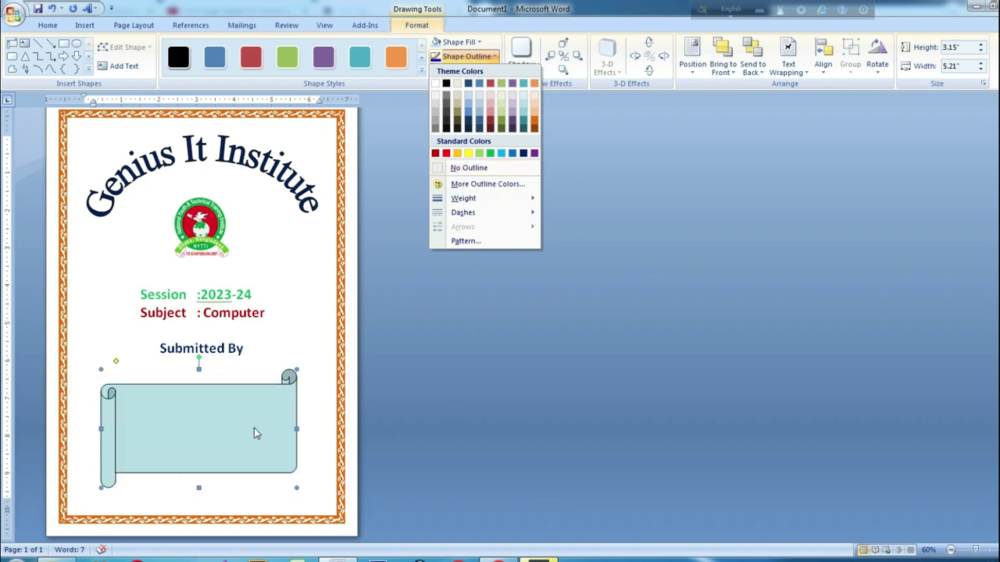
{"action": "right_click", "coordinate": [193, 424]}
Add text to the scroll banner, typing the labels Name, Class and Roll on separate lines
{"action": "left_click", "coordinate": [230, 336]}
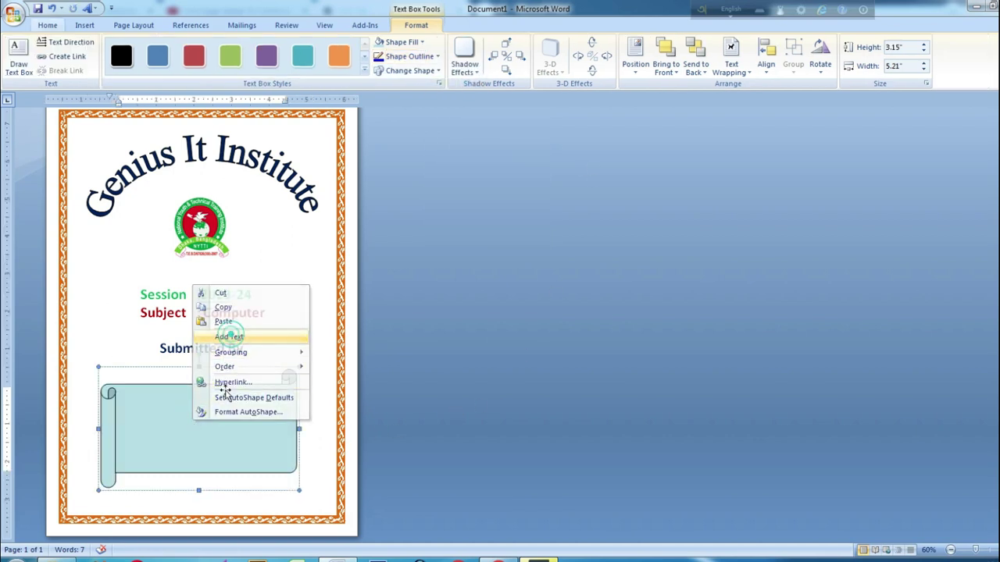
{"action": "type", "text": "fsfsfs"}
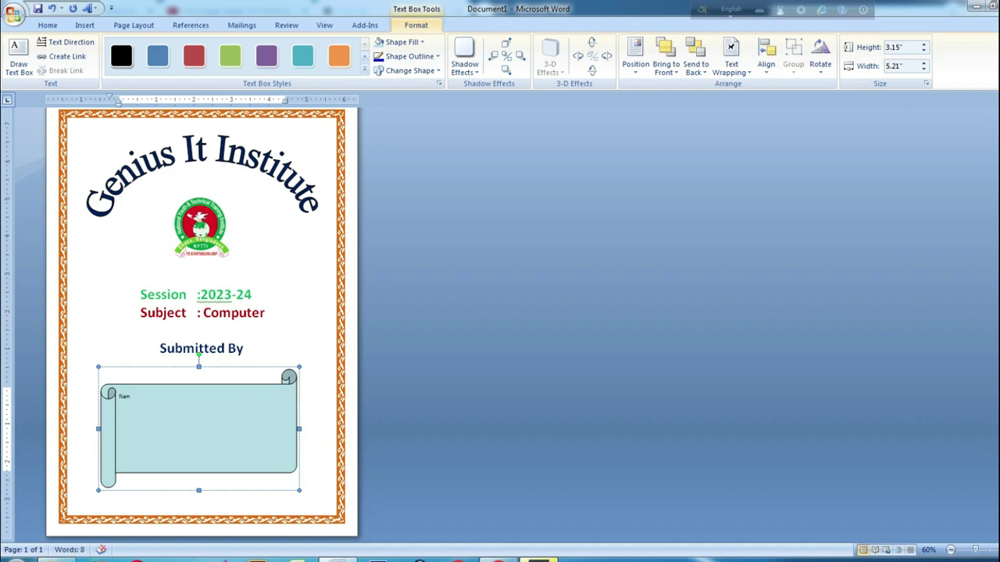
{"action": "scroll", "coordinate": [217, 458], "scroll_direction": "up", "scroll_amount": 9}
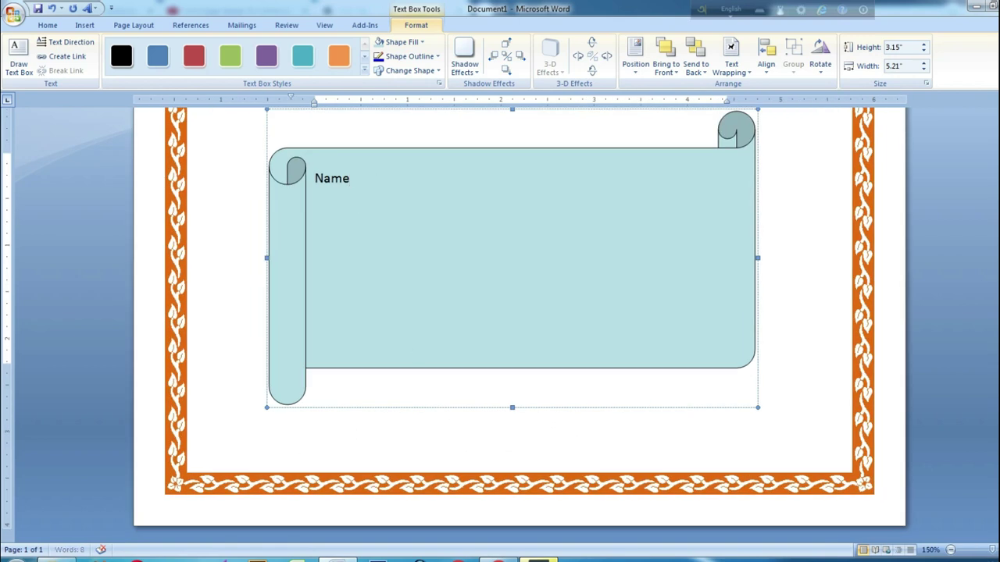
{"action": "type", "text": "Class"}
{"action": "key", "text": "Return"}
{"action": "type", "text": "Roll "}
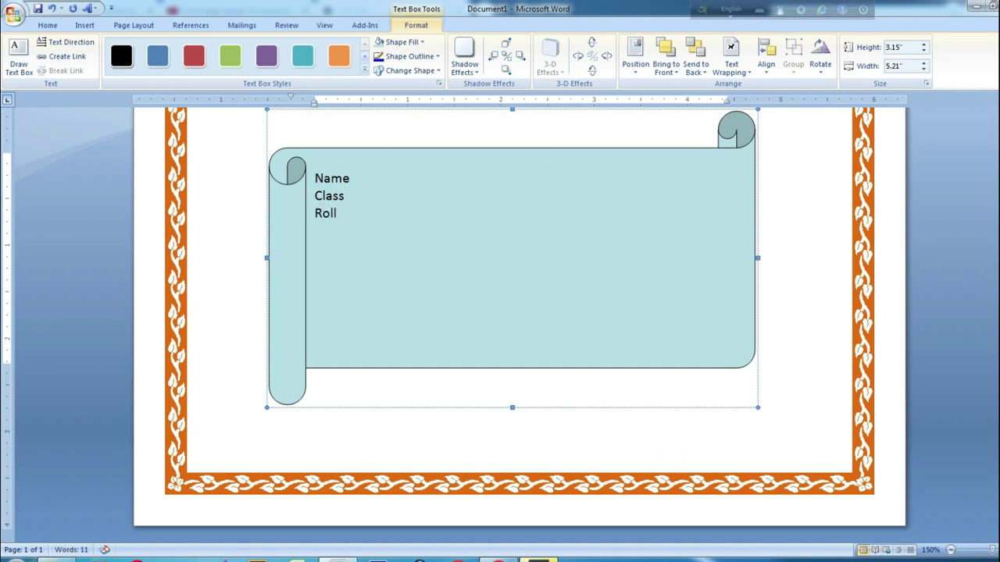
{"action": "type", "text": "bject"}
{"action": "left_click", "coordinate": [314, 230]}
{"action": "left_click", "coordinate": [389, 230]}
{"action": "left_click", "coordinate": [499, 560]}
{"action": "left_click", "coordinate": [103, 6]}
{"action": "left_click", "coordinate": [236, 6]}
{"action": "left_click", "coordinate": [118, 9]}
{"action": "mouse_move", "coordinate": [498, 557]}
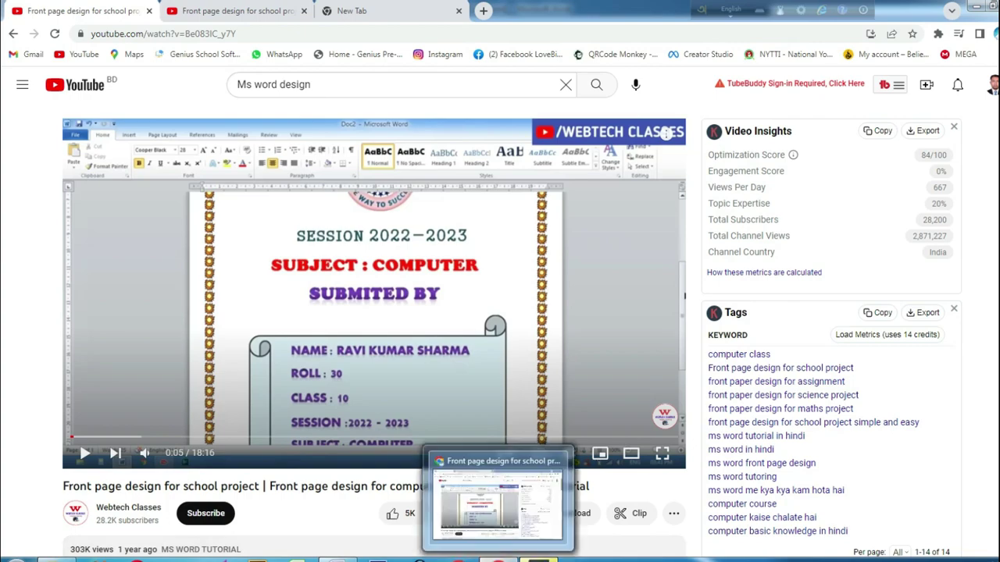
{"action": "left_click", "coordinate": [337, 558]}
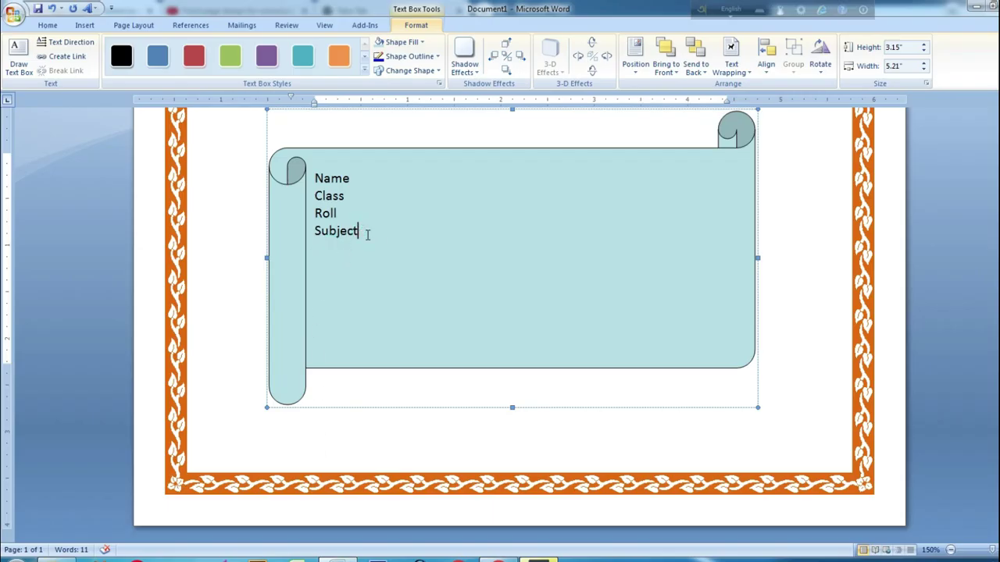
Finish the Session label and grow all five scroll labels to 20 pt
{"action": "type", "text": "on"}
{"action": "key", "text": "Home"}
{"action": "left_click_drag", "start_coordinate": [365, 248], "coordinate": [319, 181]}
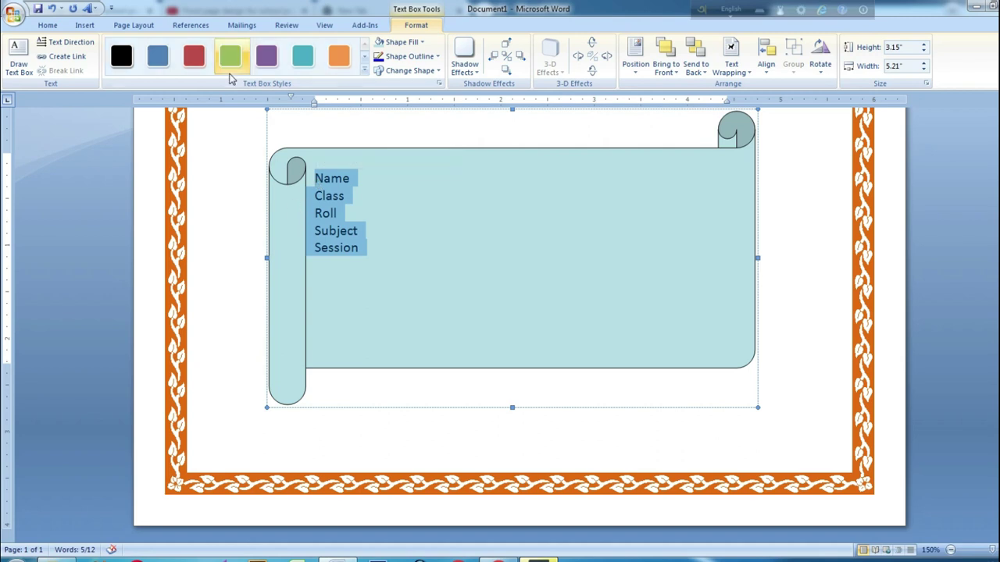
{"action": "left_click", "coordinate": [50, 25]}
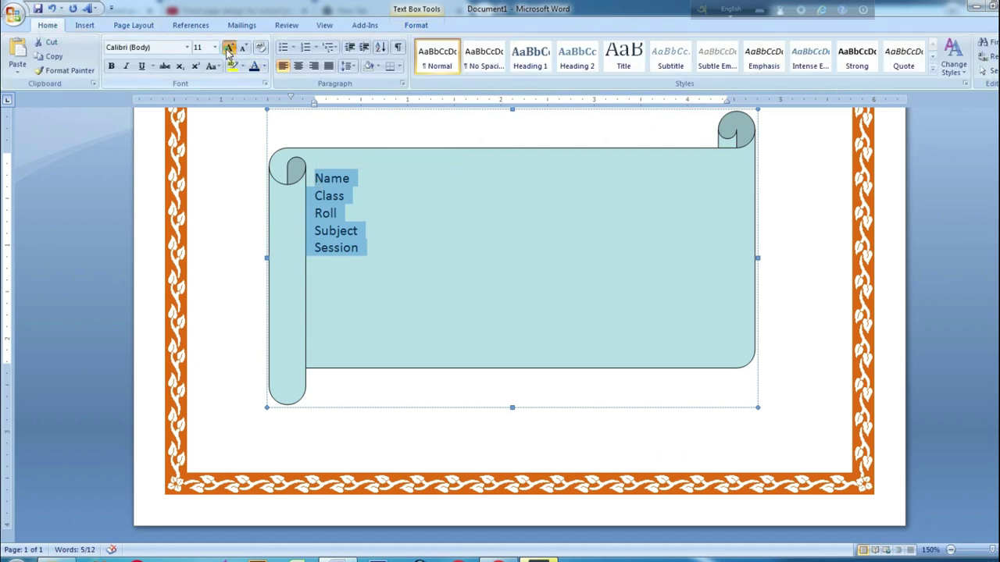
{"action": "left_click", "coordinate": [229, 49]}
{"action": "left_click", "coordinate": [228, 49]}
{"action": "left_click", "coordinate": [228, 49]}
{"action": "left_click", "coordinate": [229, 49]}
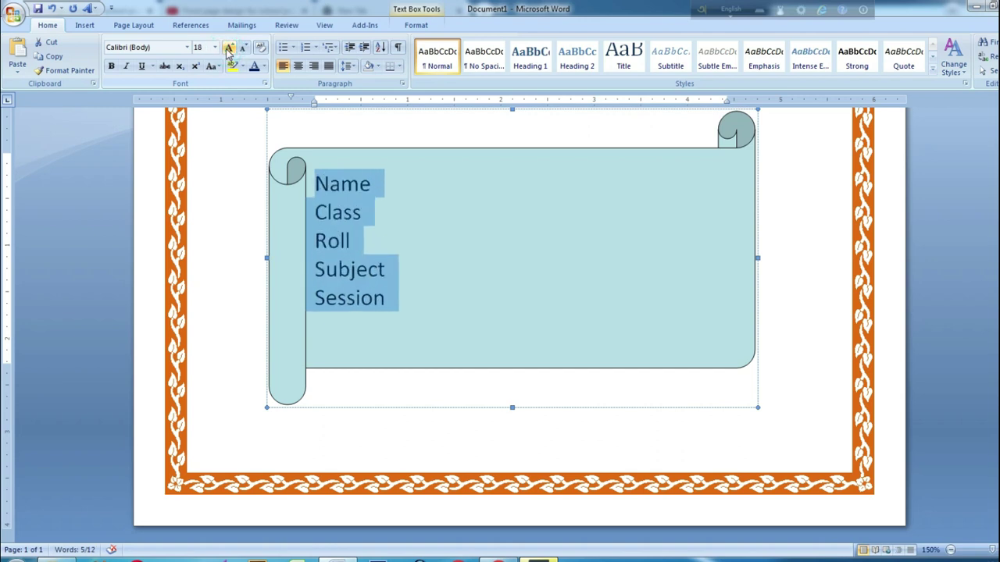
{"action": "left_click", "coordinate": [229, 49]}
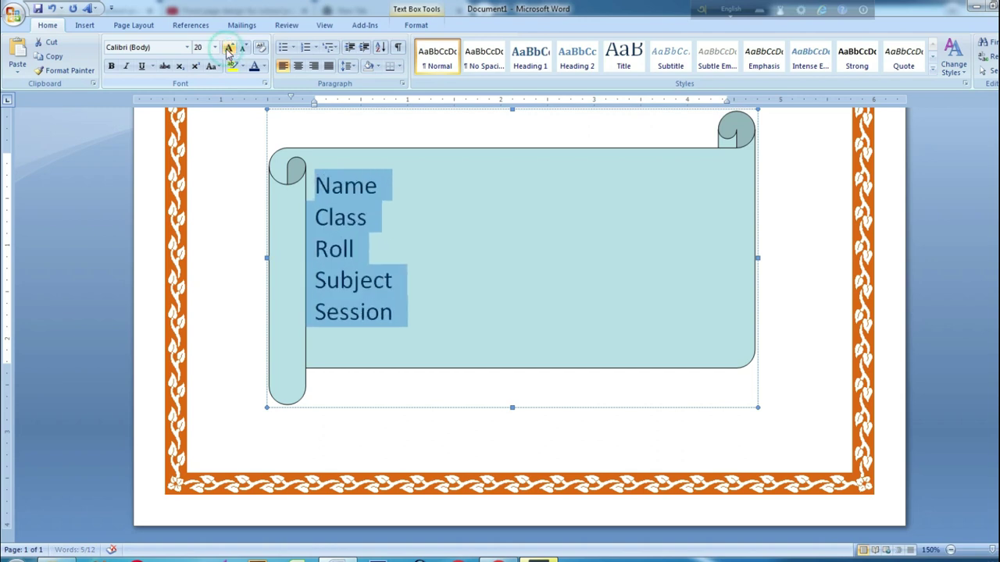
After Name, add a tab, a colon, another tab and the student's name
{"action": "left_click", "coordinate": [388, 189]}
{"action": "key", "text": "Tab"}
{"action": "type", "text": ":"}
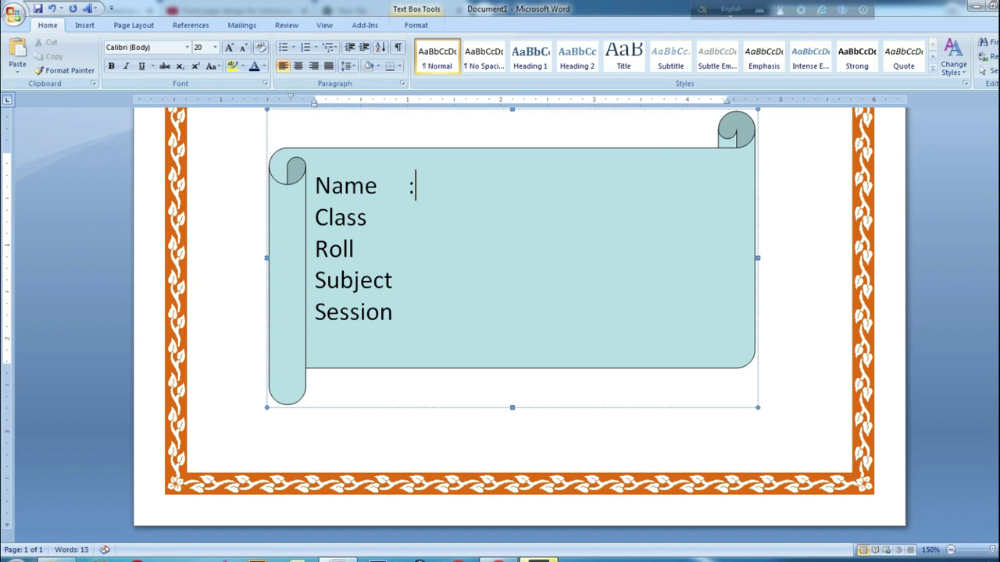
{"action": "key", "text": "Tab"}
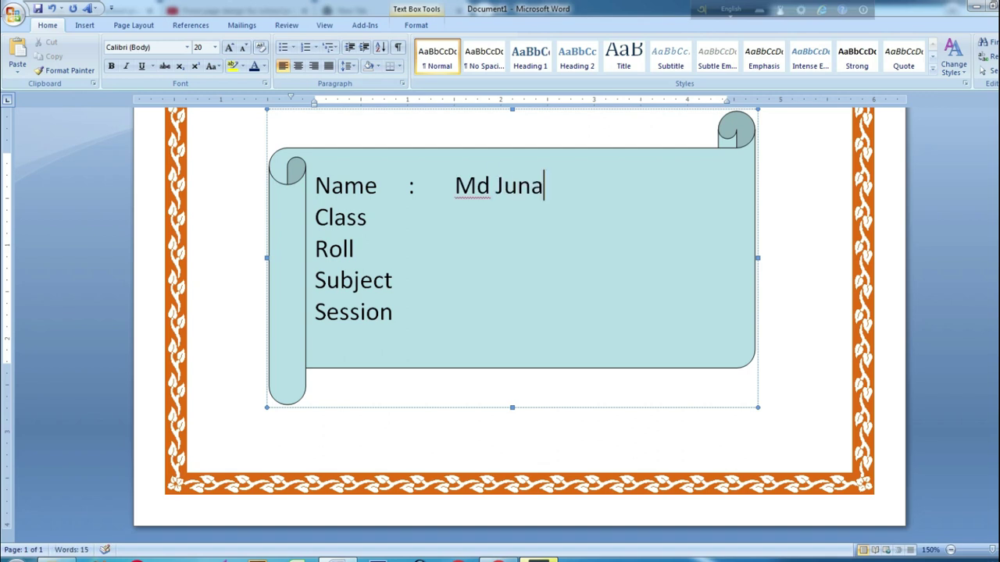
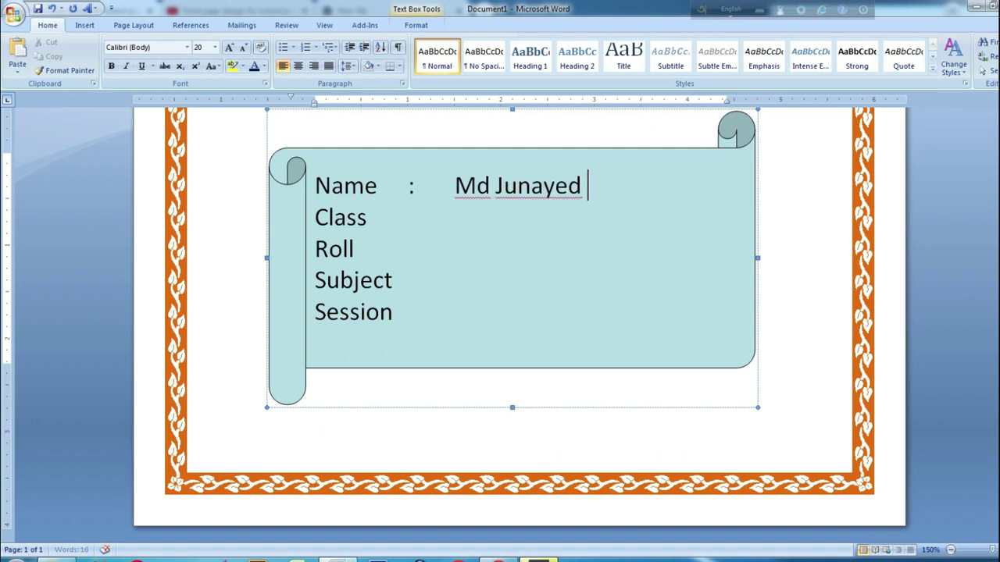